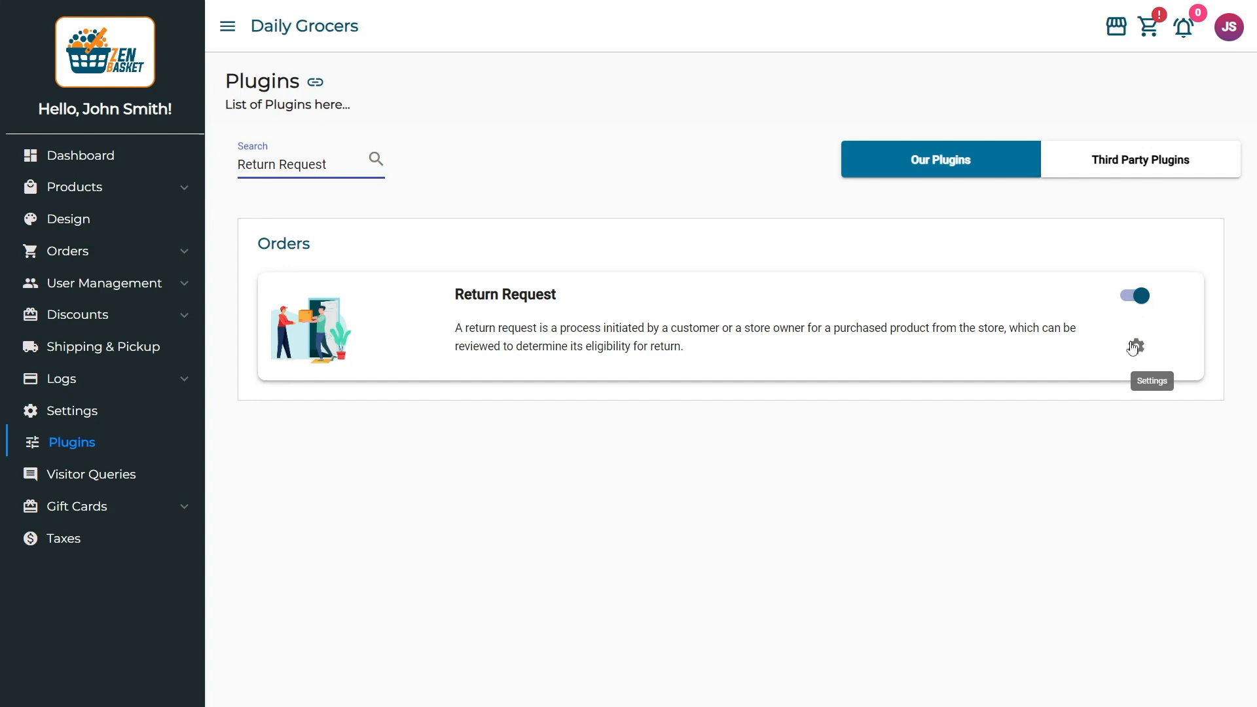
# Open the Return Request plugin's configuration and save it with the return period at 14 days.
pyautogui.click(1135, 347)
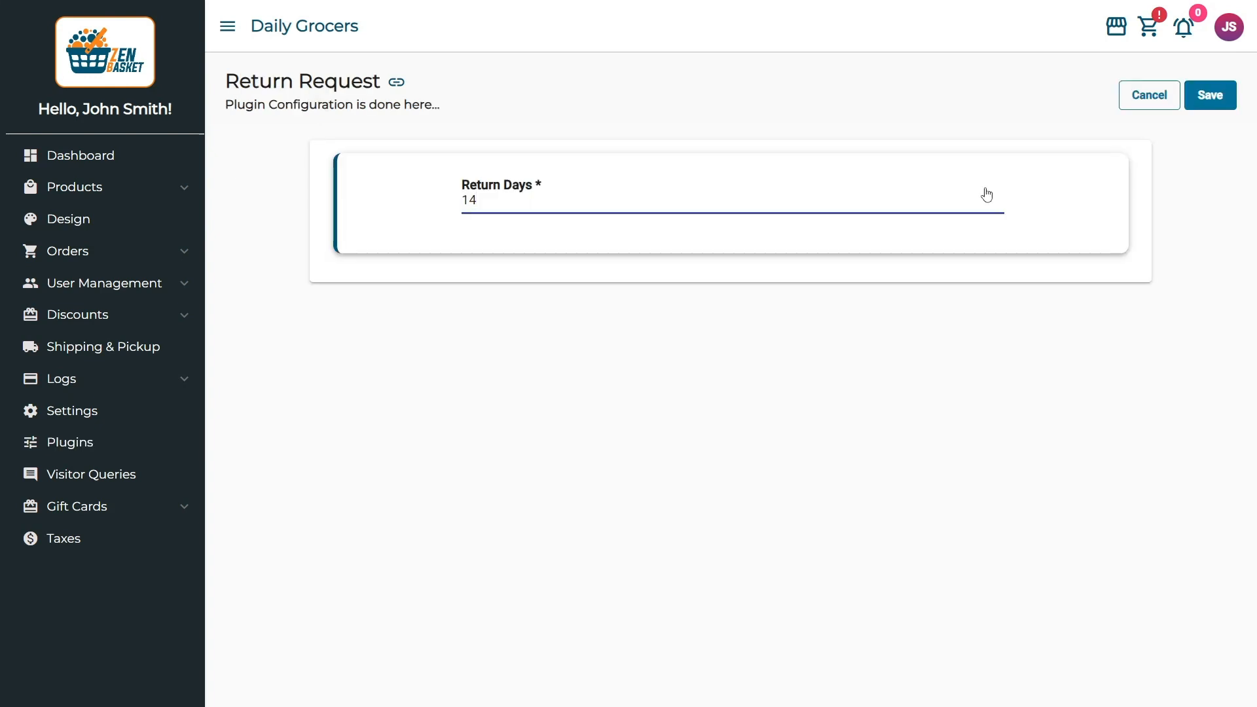
pyautogui.click(1202, 107)
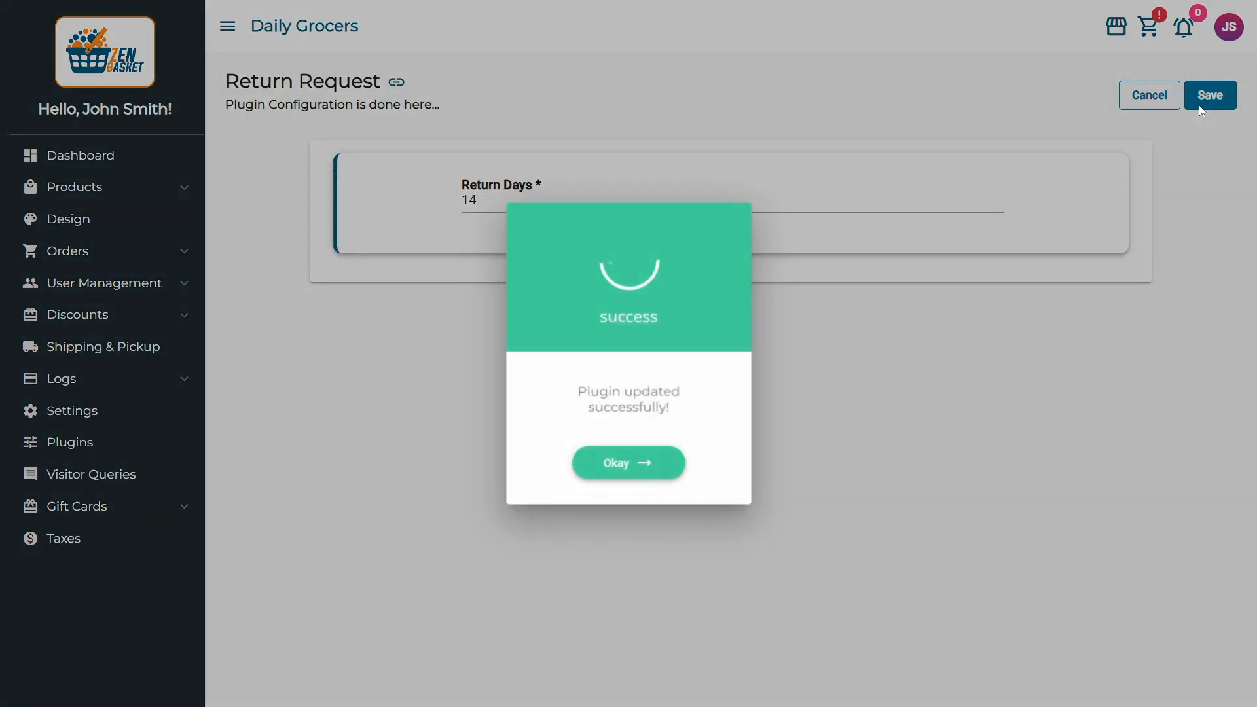
pyautogui.click(622, 472)
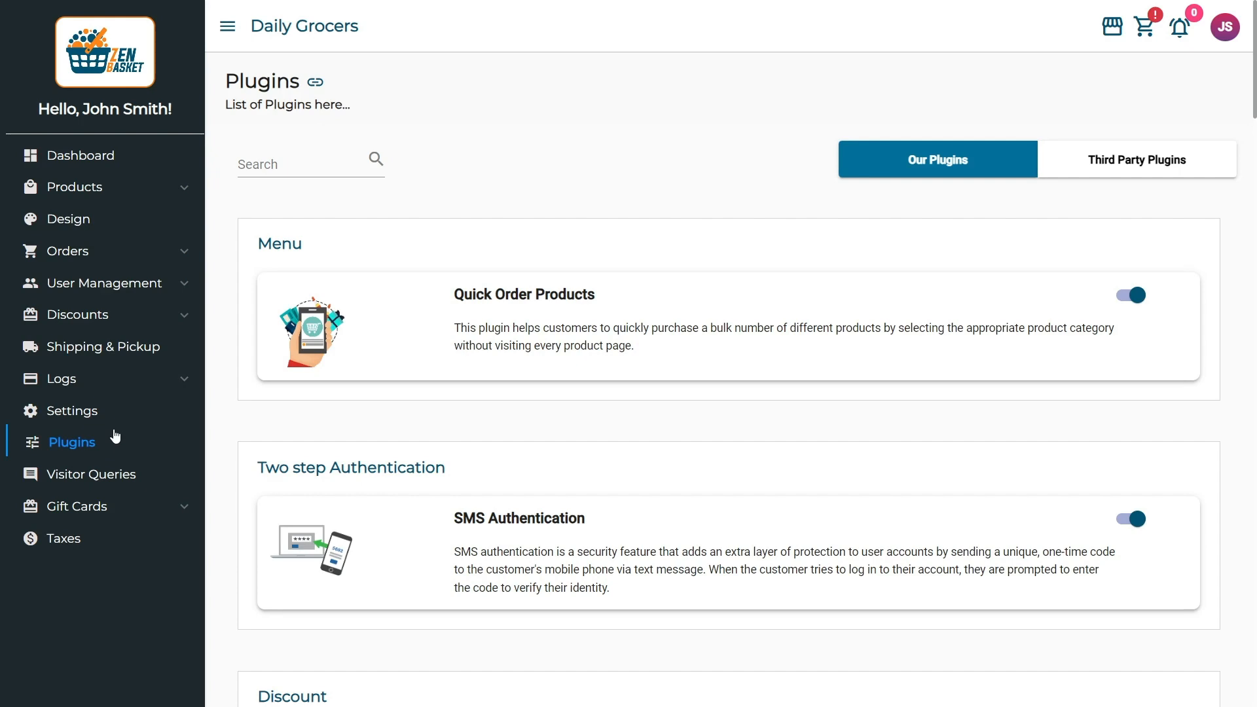
# Review where the store's return policy is managed in the Legal Forms settings, then return to the settings overview.
pyautogui.click(112, 411)
pyautogui.scroll(-1, 112, 411)
pyautogui.scroll(-3, 1256, 392)
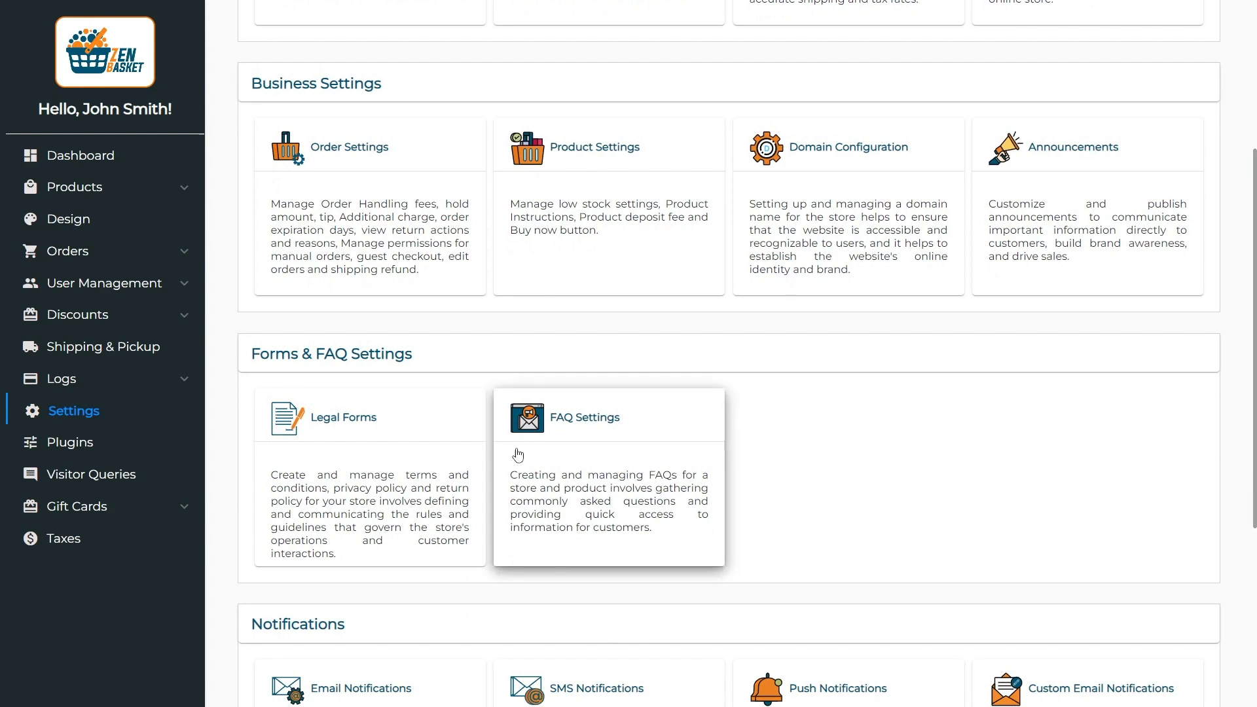
pyautogui.click(435, 454)
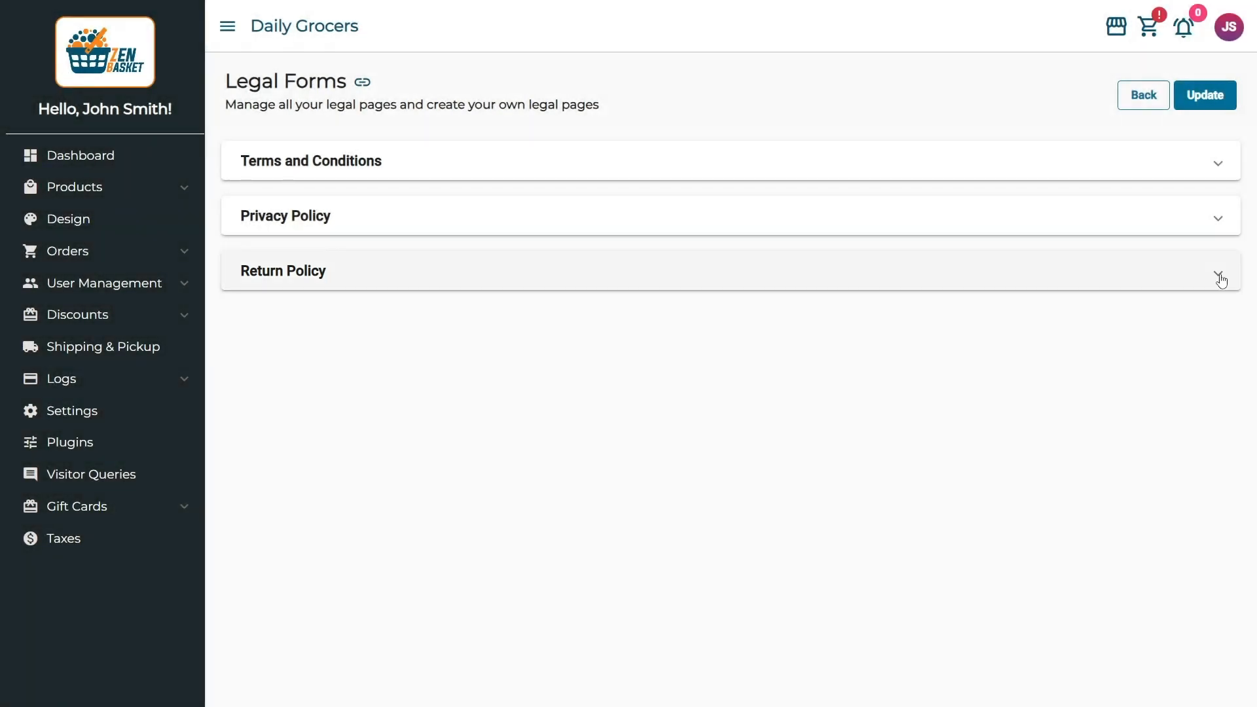
pyautogui.click(1144, 101)
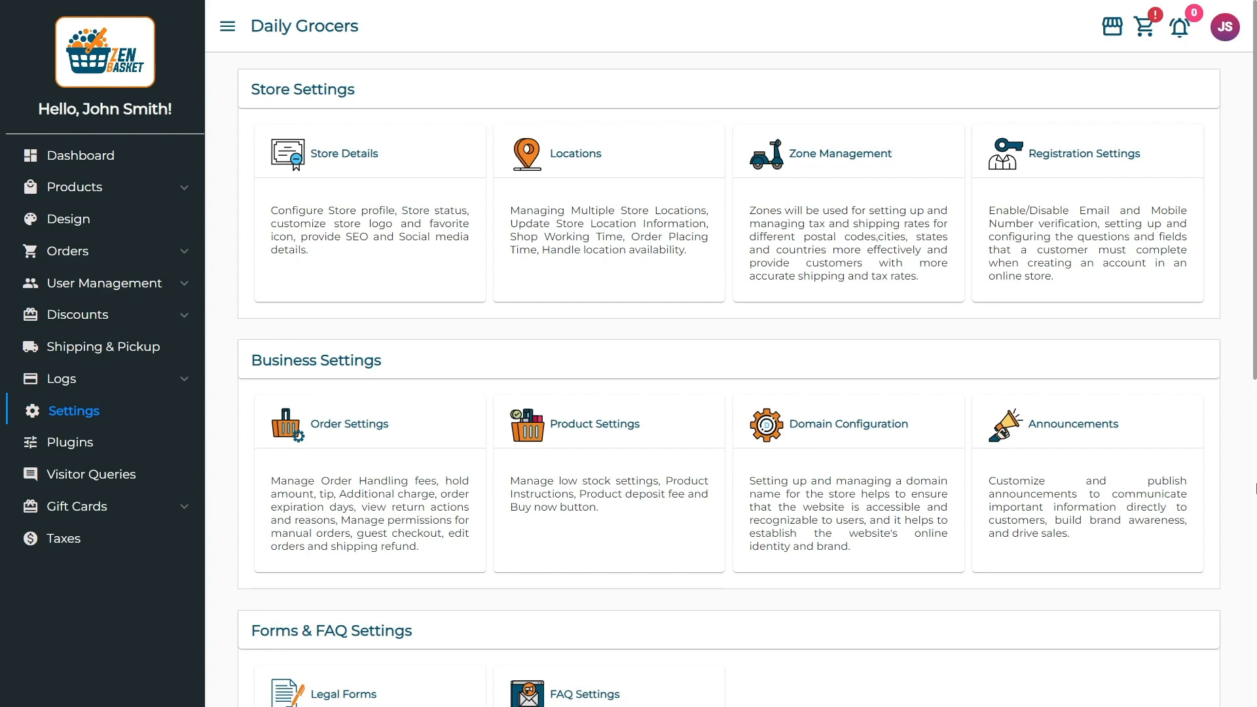
# Review the Return Actions and Return Reasons in the Order Settings, then return to the settings overview.
pyautogui.click(463, 478)
pyautogui.moveTo(1255, 210); pyautogui.dragTo(1256, 508)
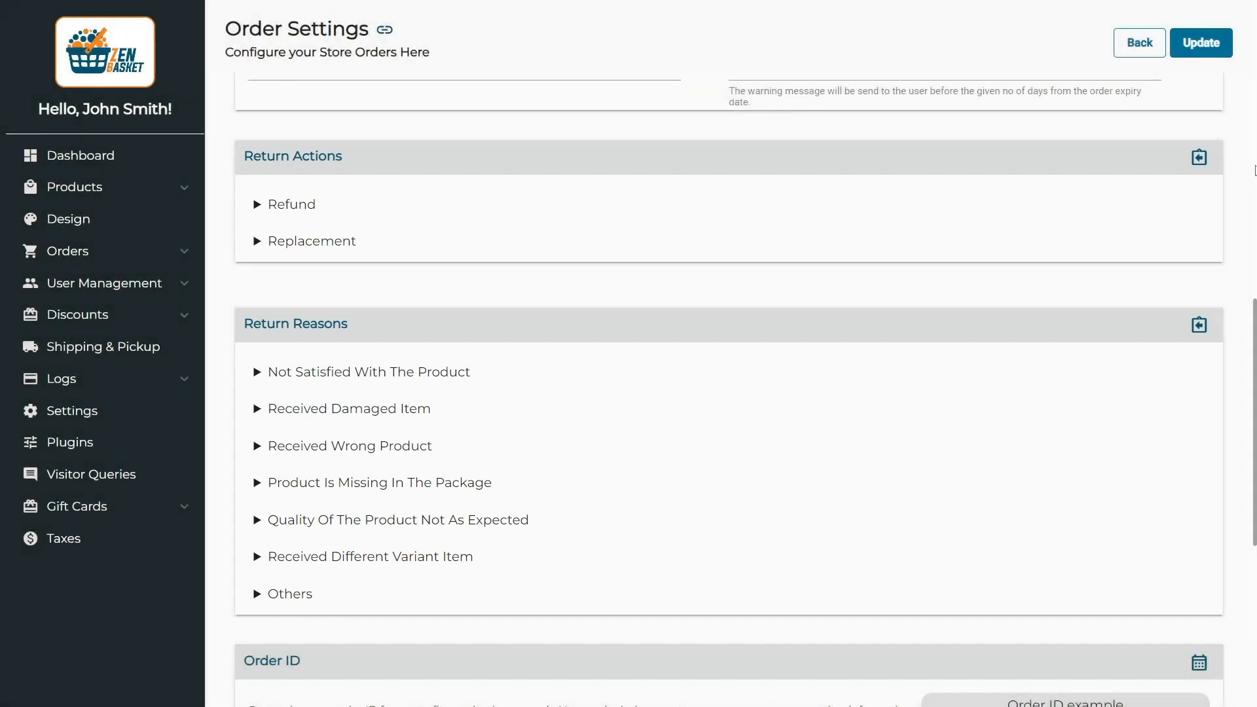
pyautogui.click(1152, 41)
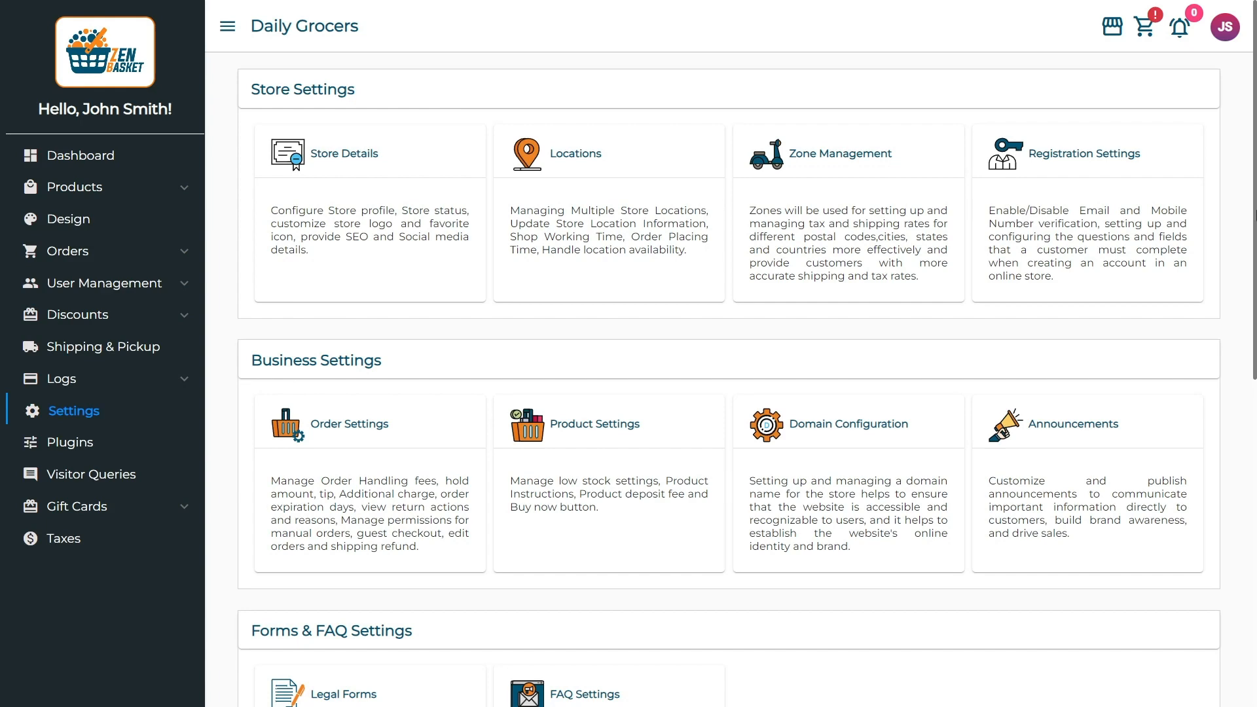
# Open the Email Notifications settings and search the templates for "Return Request".
pyautogui.moveTo(1254, 229); pyautogui.dragTo(1255, 560)
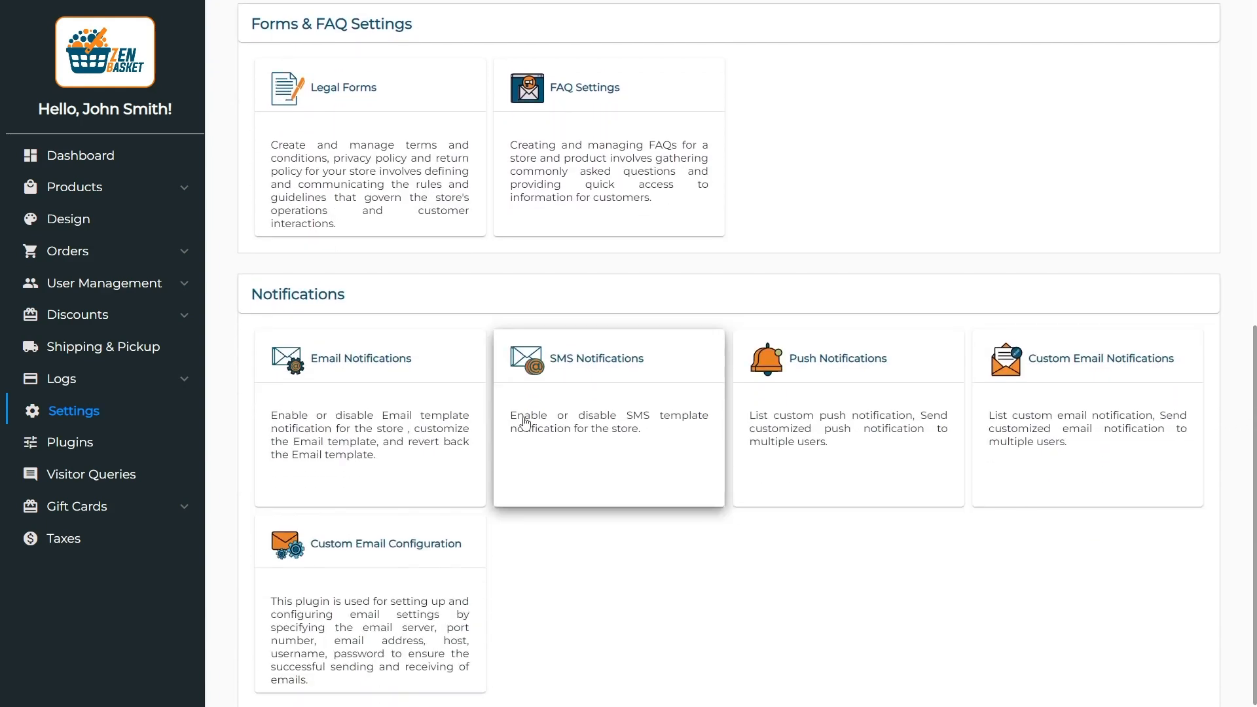
pyautogui.click(440, 424)
pyautogui.click(391, 182)
pyautogui.write('Return Request')
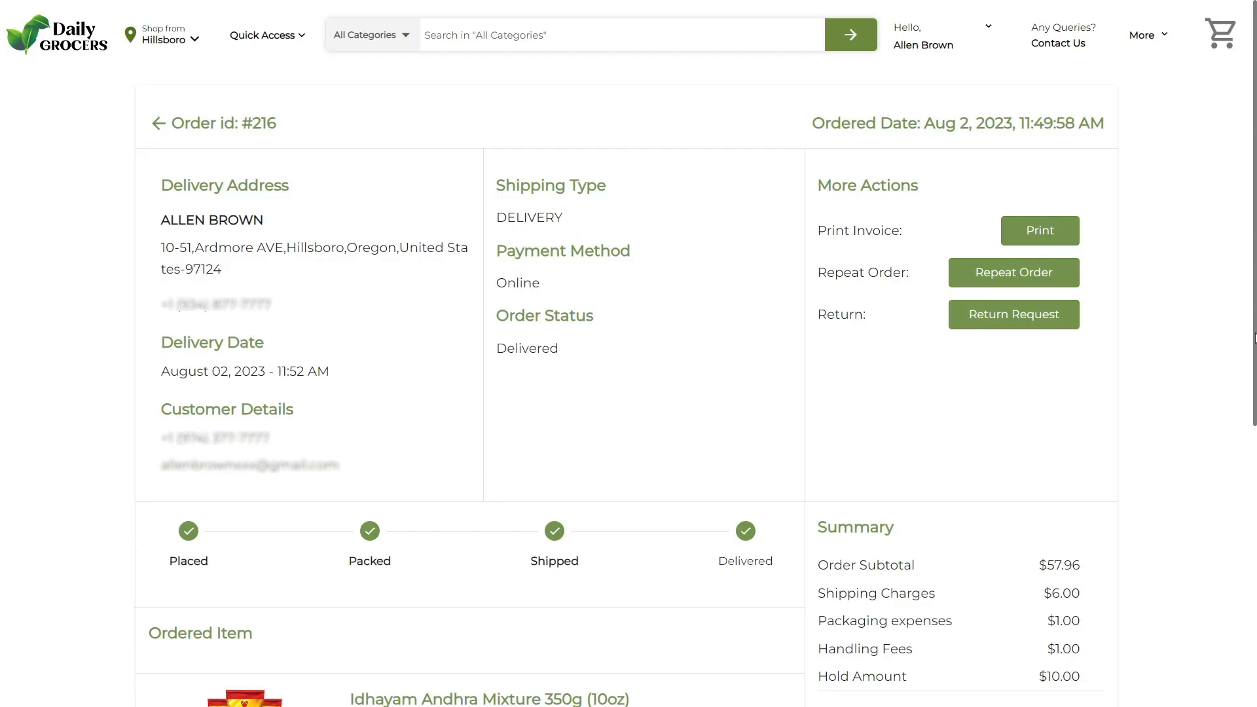
pyautogui.moveTo(1256, 337); pyautogui.dragTo(1255, 499)
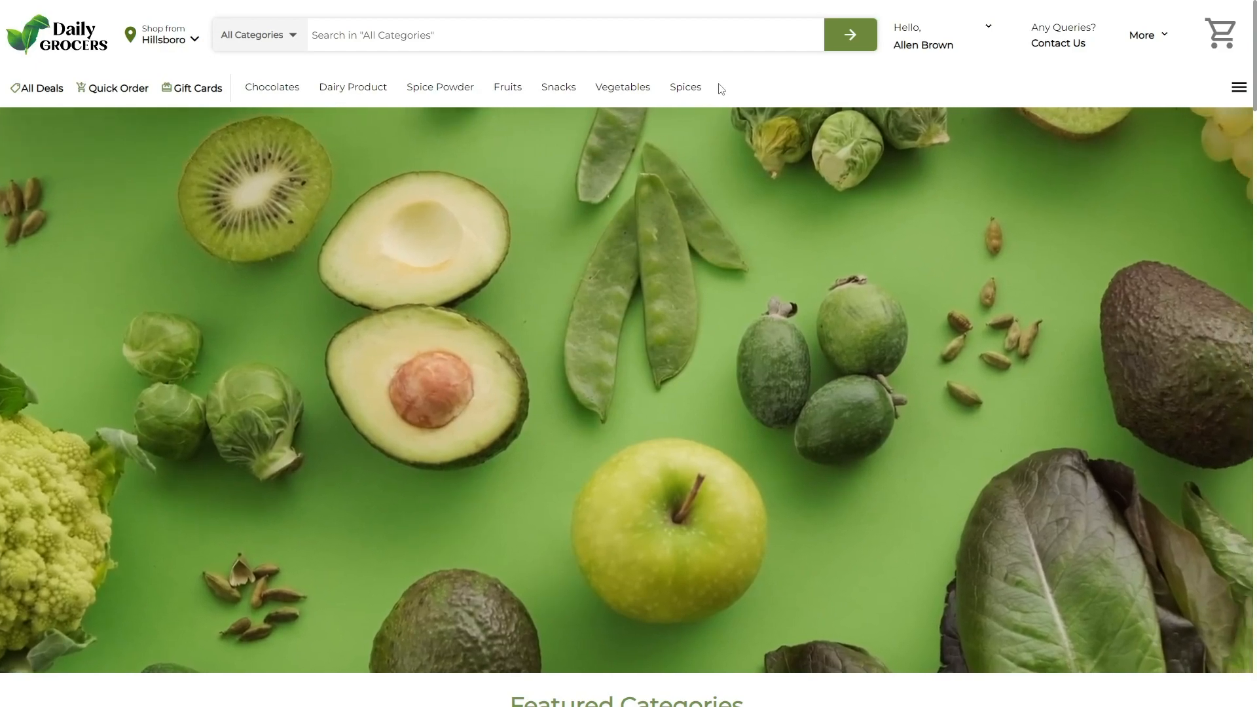
# Search the storefront for "Hersheys Kisses Chocolate" and add 10 Dark Chocolate 150g packs to the cart.
pyautogui.click(719, 39)
pyautogui.write('Hersheys Kisses Chocolate')
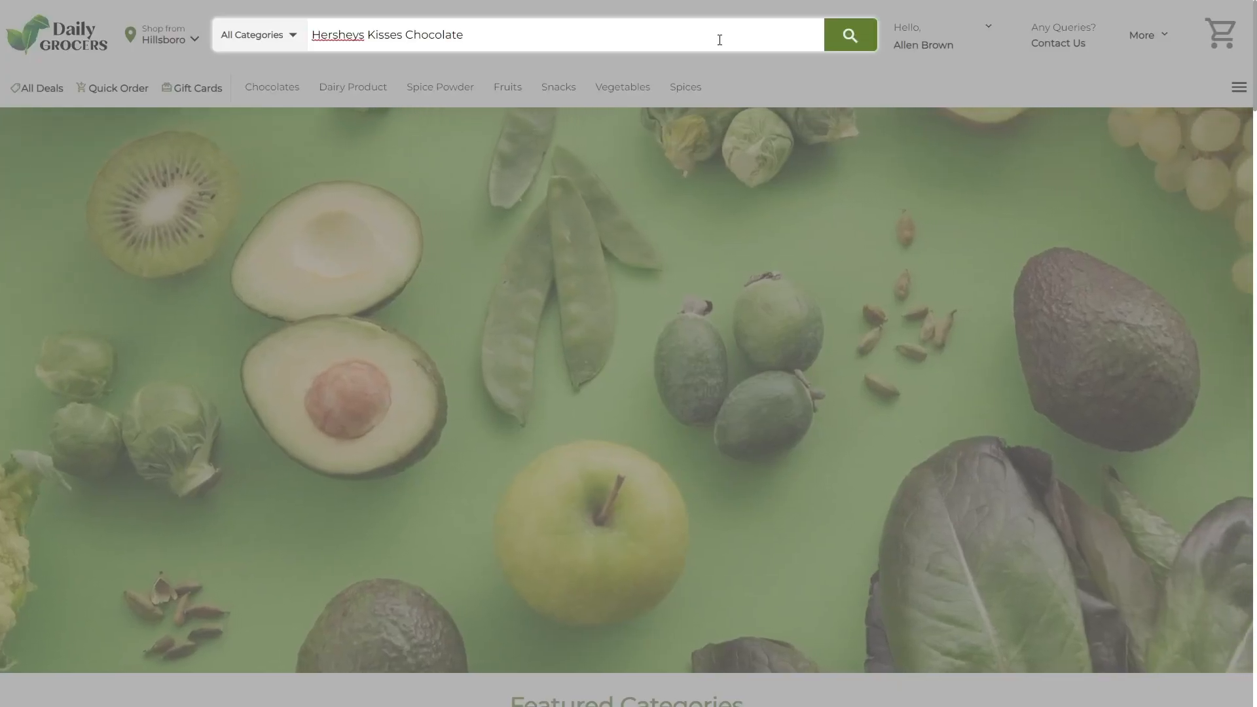
pyautogui.press('Return')
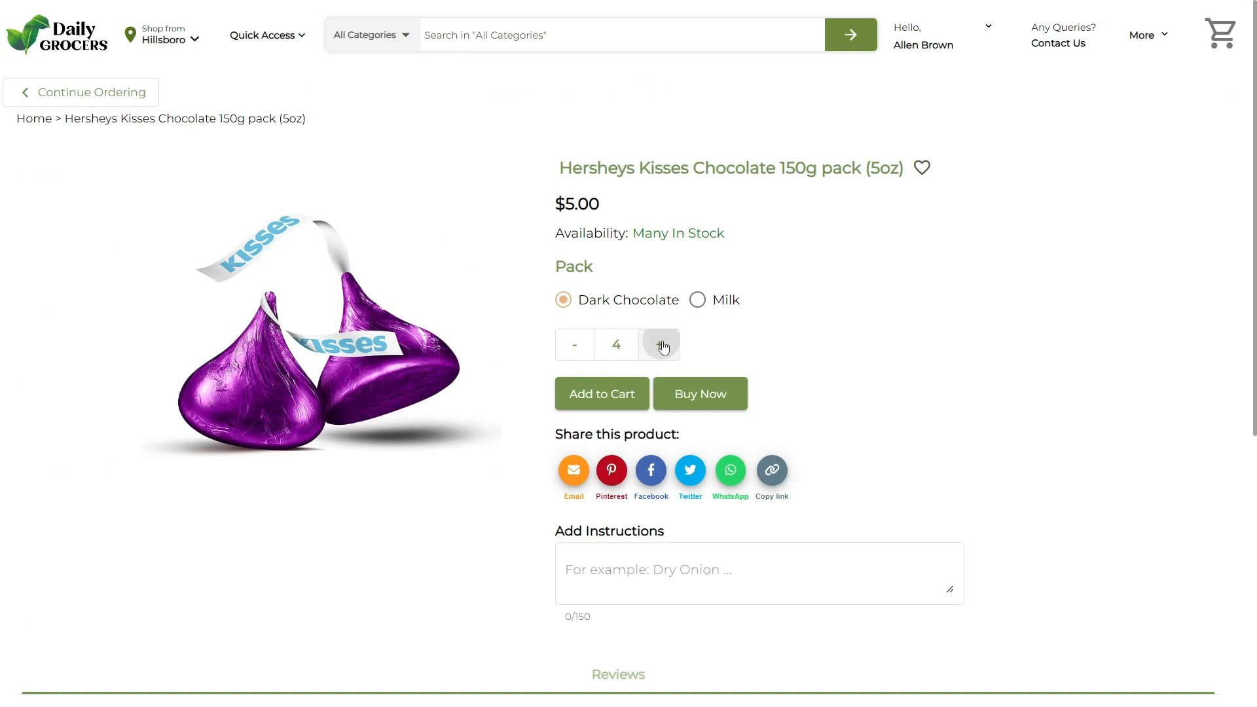
pyautogui.click(661, 345)
pyautogui.click(660, 345)
pyautogui.click(660, 345)
pyautogui.click(660, 345)
pyautogui.click(661, 345)
pyautogui.click(661, 345)
pyautogui.click(623, 396)
# Find "Idhayam Andhra Mixture", add 4 of the 350g packs to the cart and proceed to checkout.
pyautogui.click(757, 41)
pyautogui.write('Idhayam Andhra Mixture')
pyautogui.press('Return')
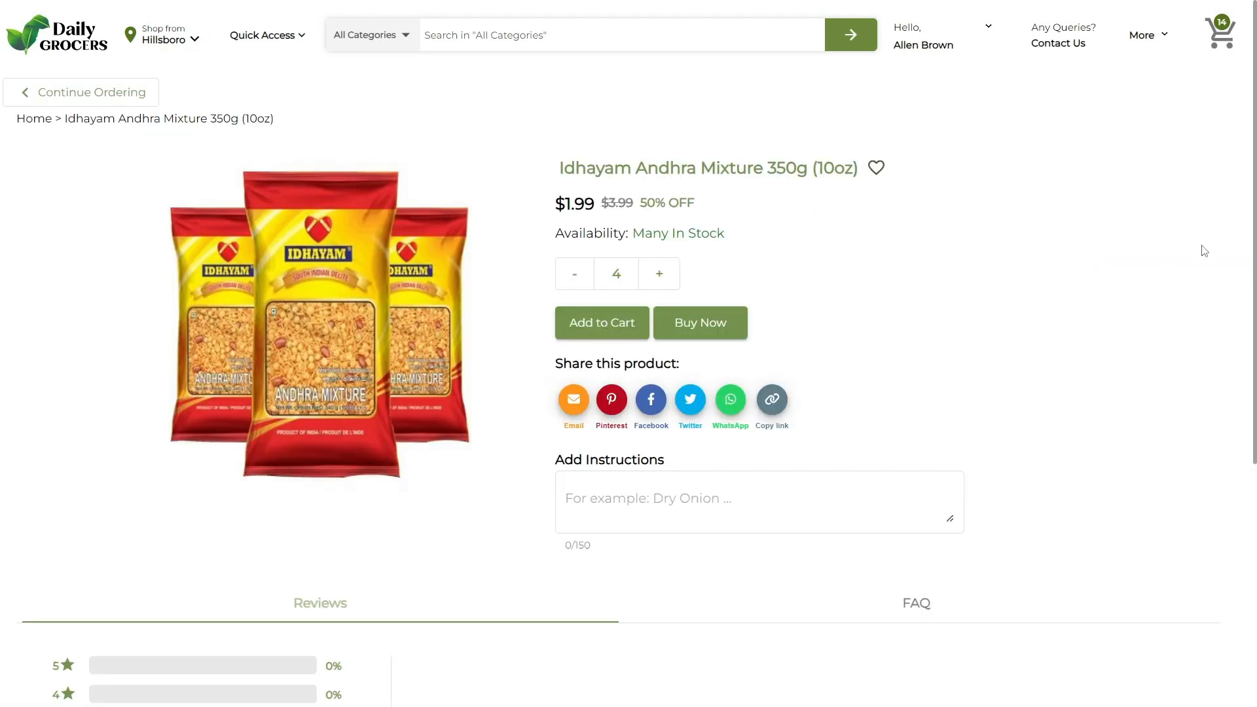
pyautogui.click(1217, 43)
pyautogui.click(1153, 383)
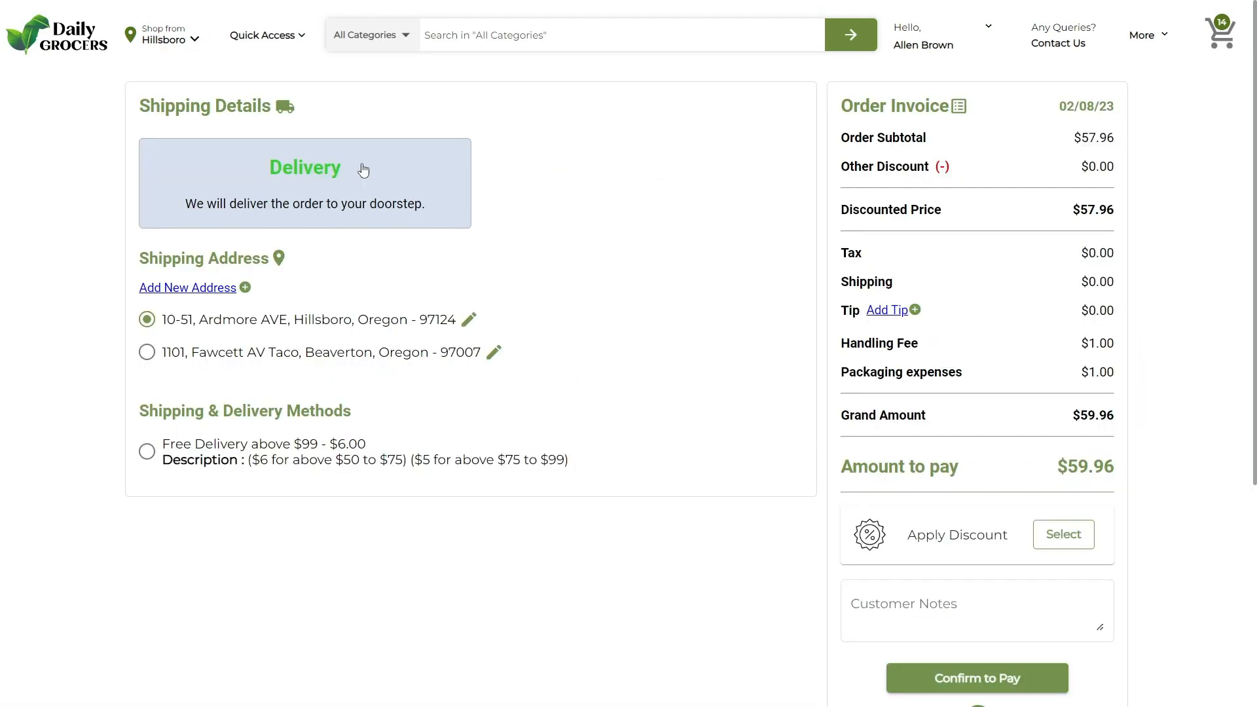
# Choose the "Free Delivery above $99" shipping method and pay for the order online with the saved Visa card.
pyautogui.click(146, 452)
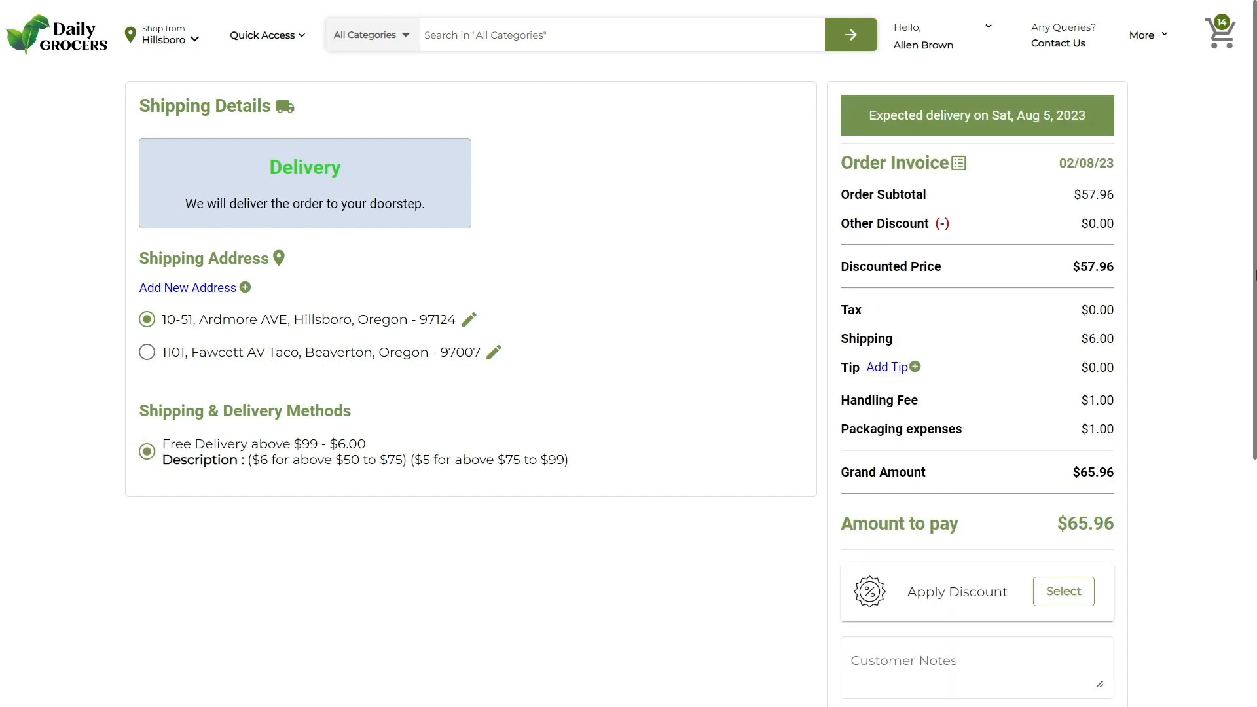
pyautogui.scroll(-4, 994, 393)
pyautogui.click(995, 436)
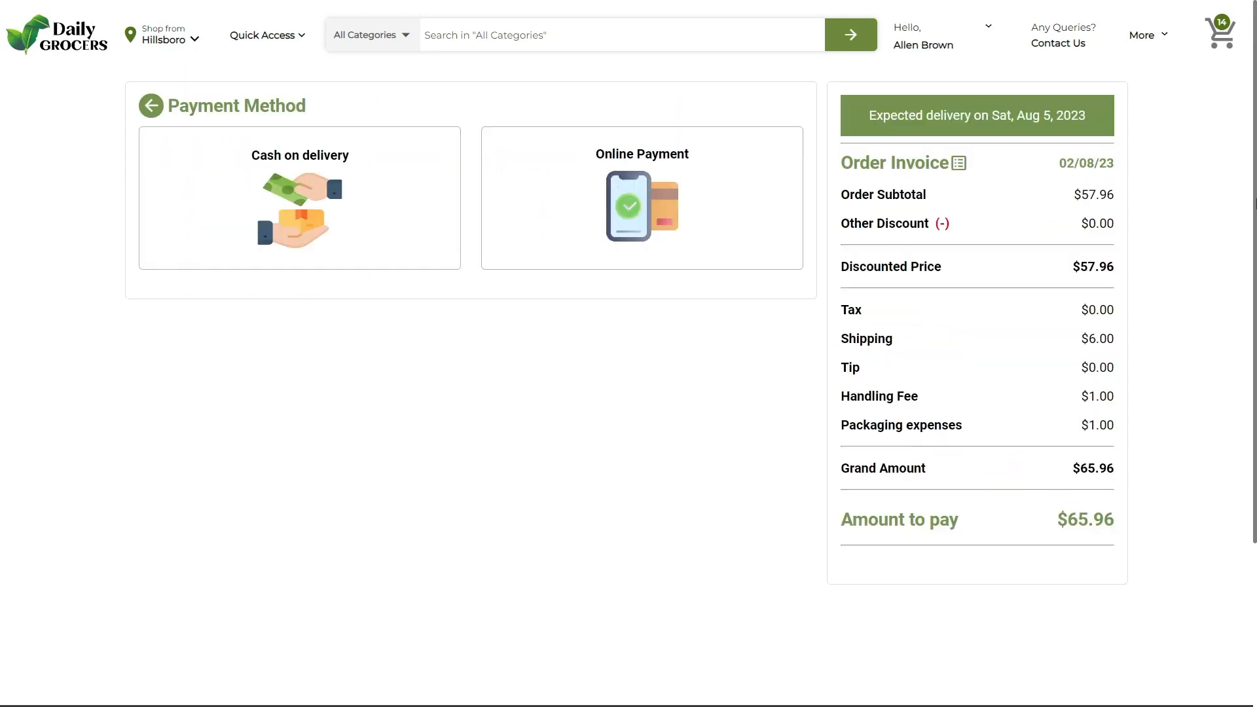
pyautogui.click(733, 203)
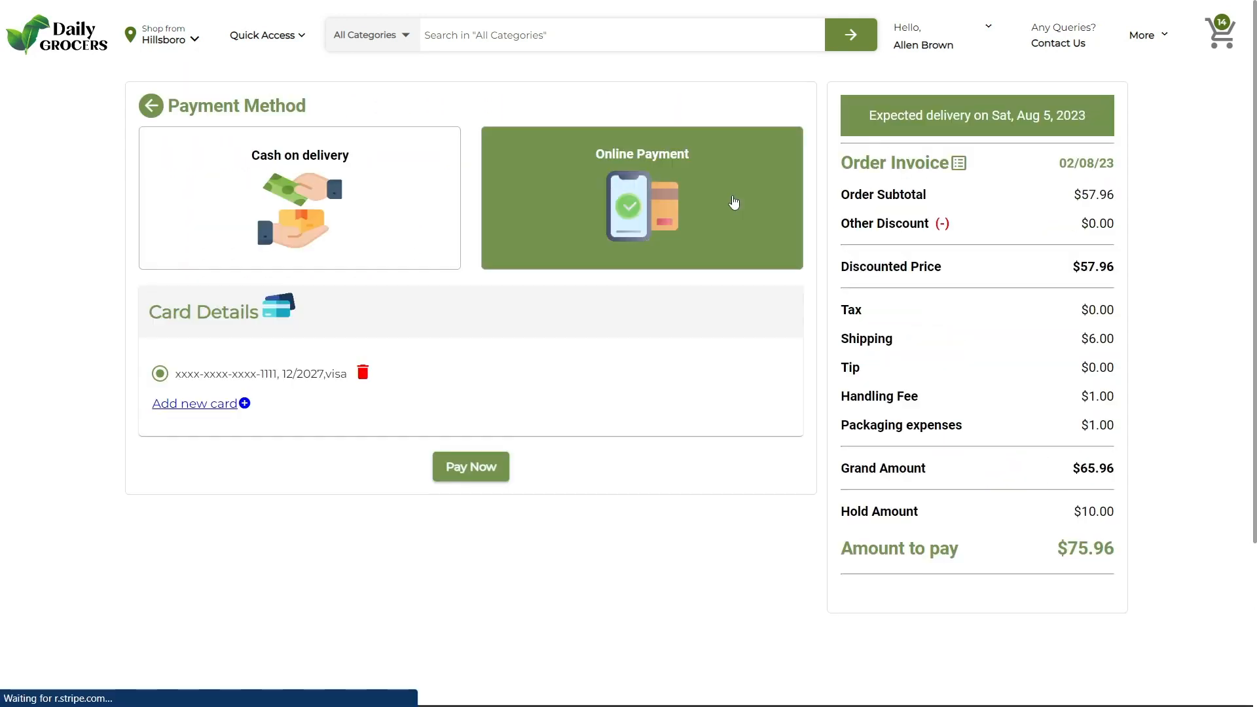
pyautogui.click(480, 475)
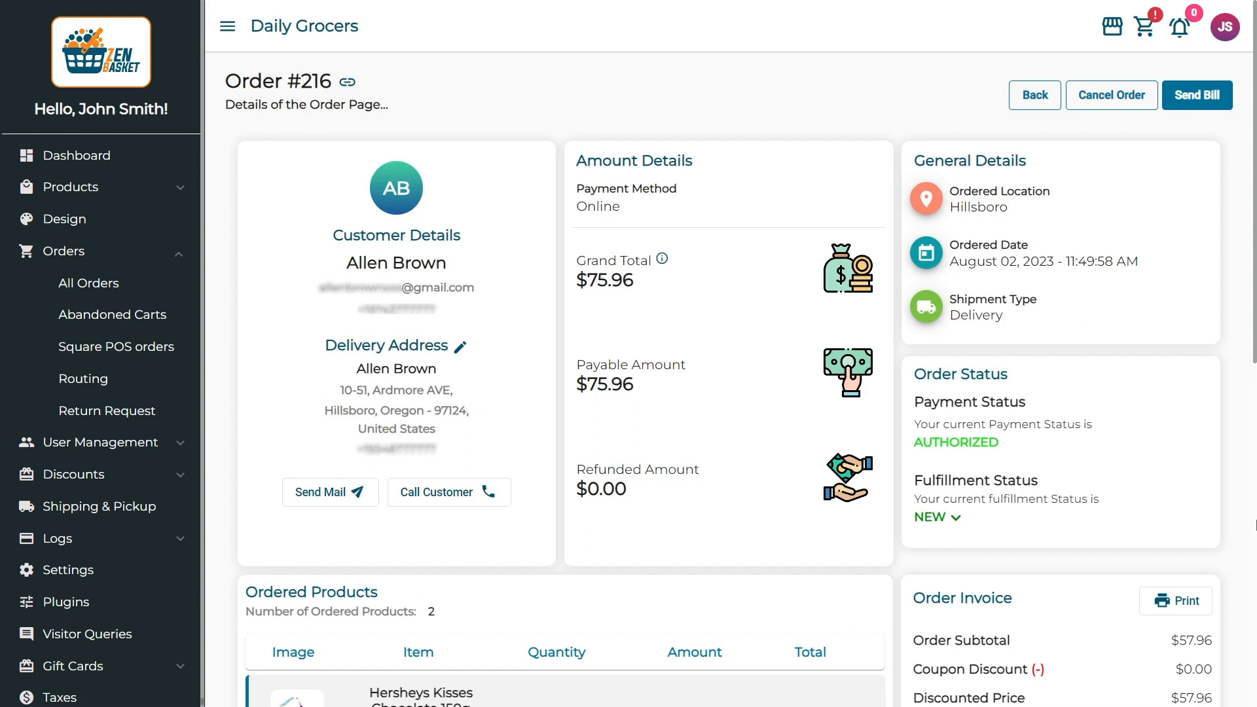
# Set the order's fulfillment status to Packed and then to Delivered in the store admin.
pyautogui.click(956, 519)
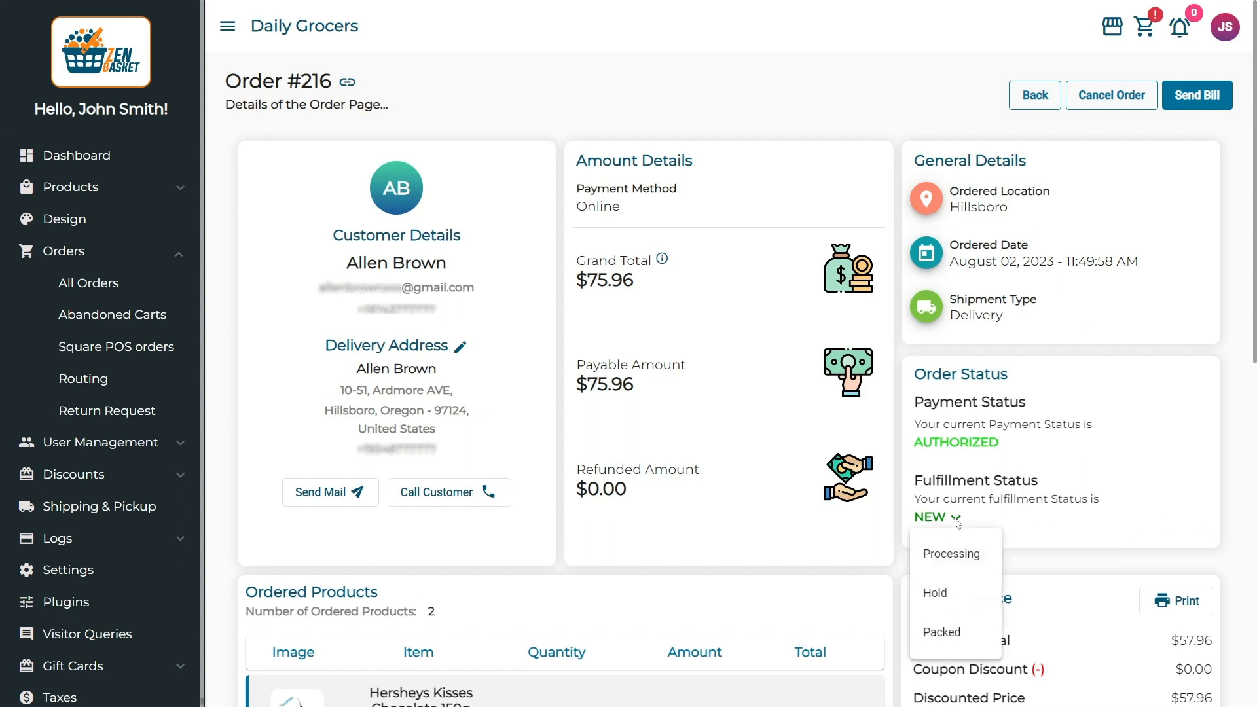
pyautogui.click(930, 632)
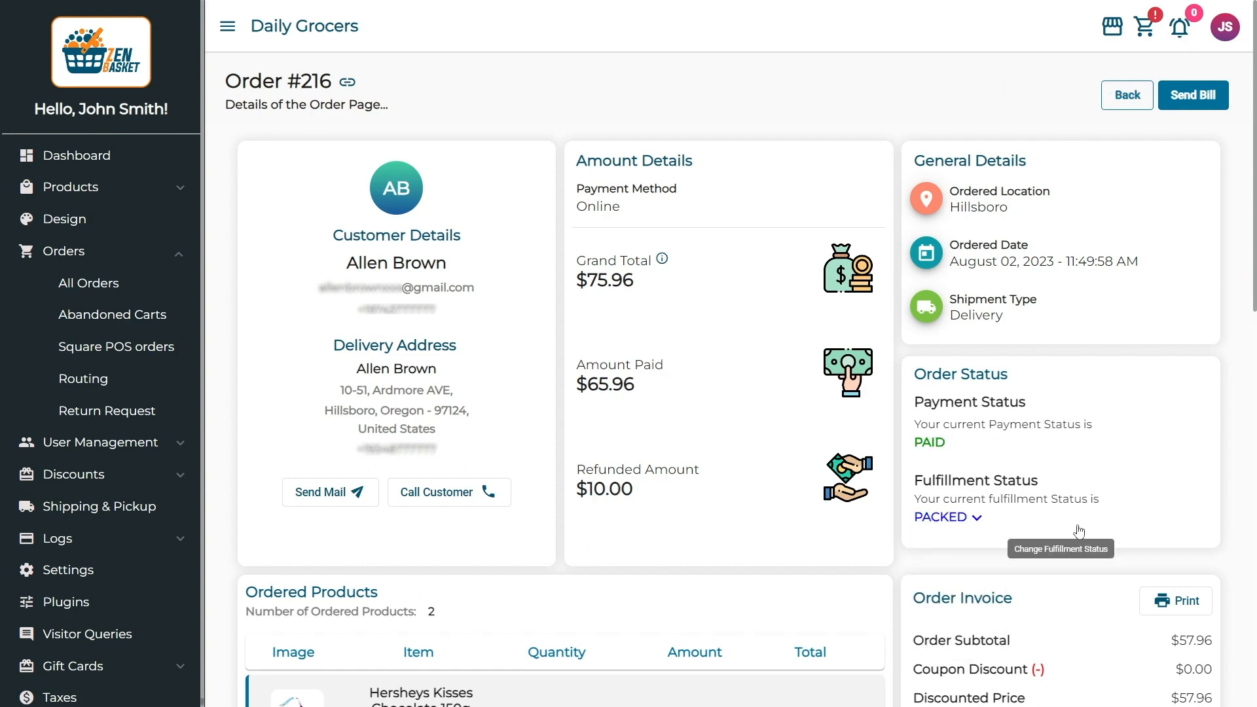
pyautogui.click(975, 517)
pyautogui.click(945, 592)
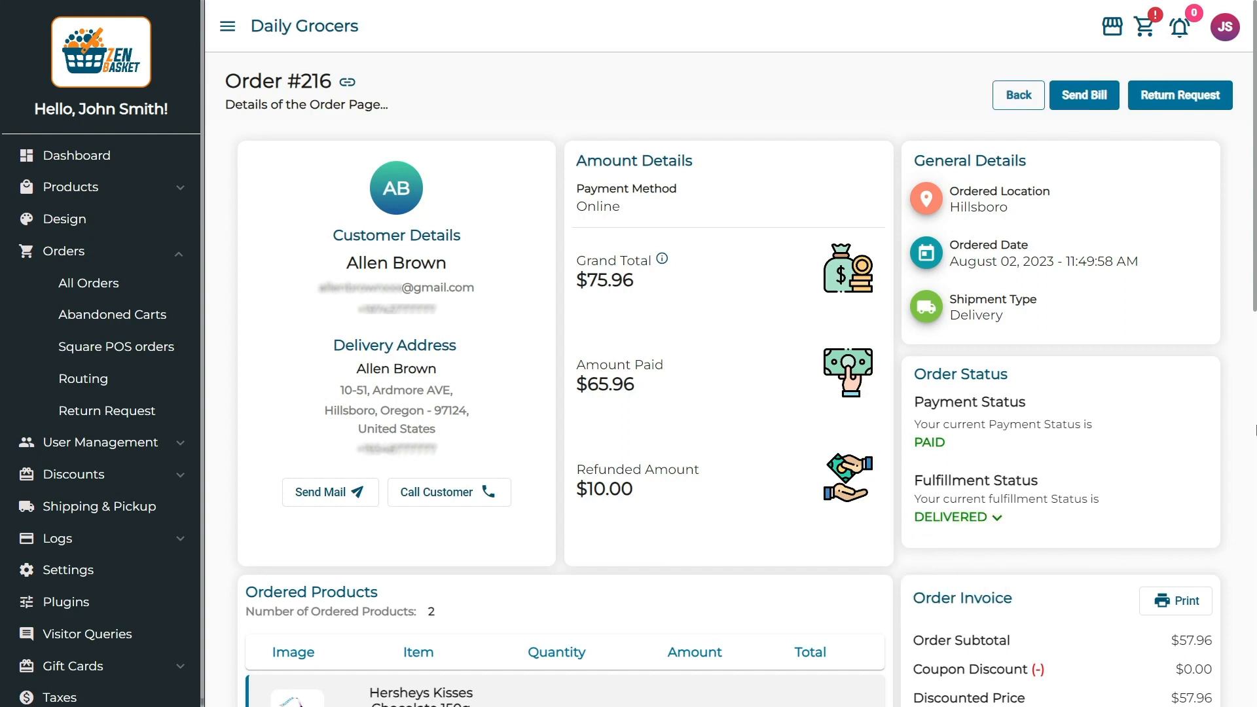
# Submit a return for 1 Hersheys Kisses Chocolate with the reason "Received Different Variant Item" and the action Refund.
pyautogui.scroll(-5, 1255, 413)
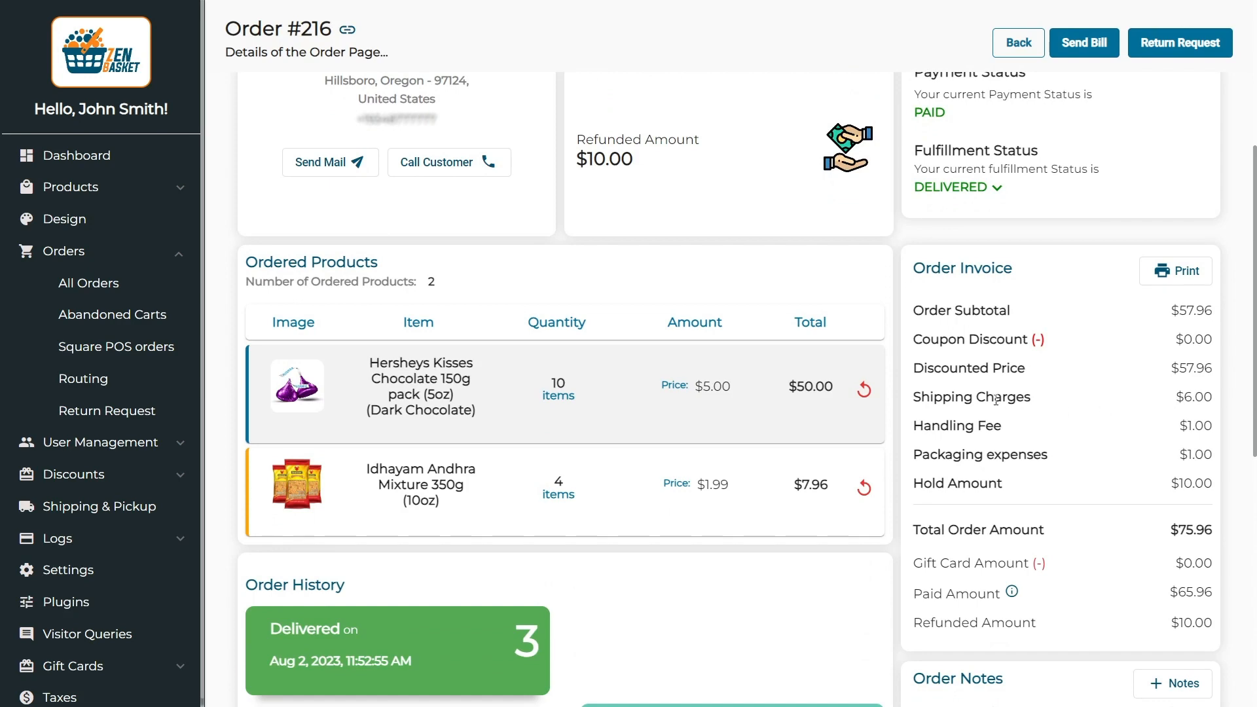
pyautogui.click(863, 395)
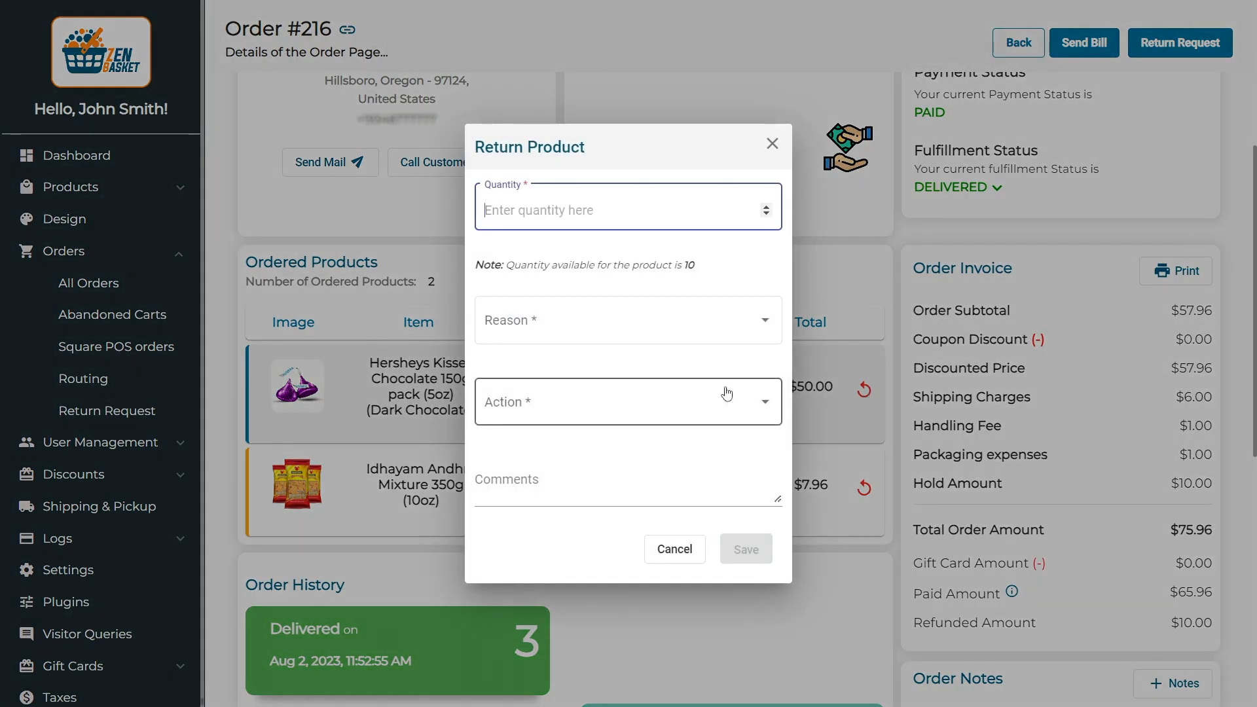
pyautogui.write('1')
pyautogui.click(693, 306)
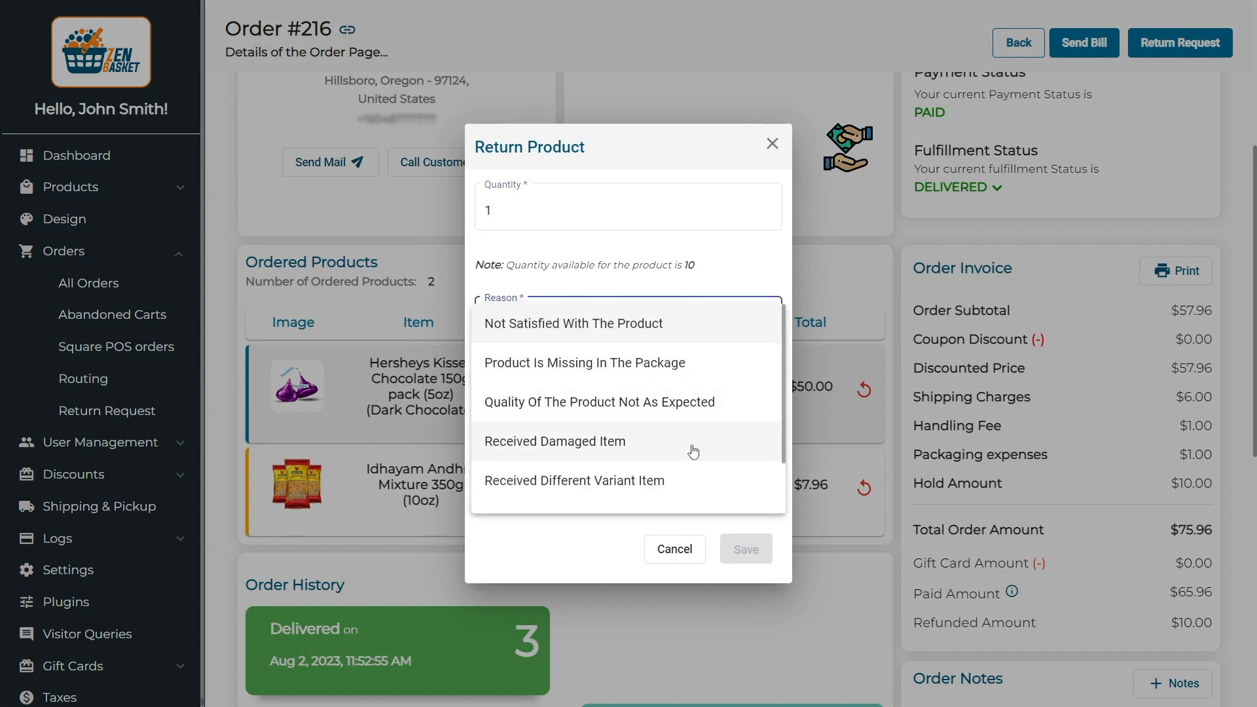
pyautogui.click(694, 476)
pyautogui.click(693, 412)
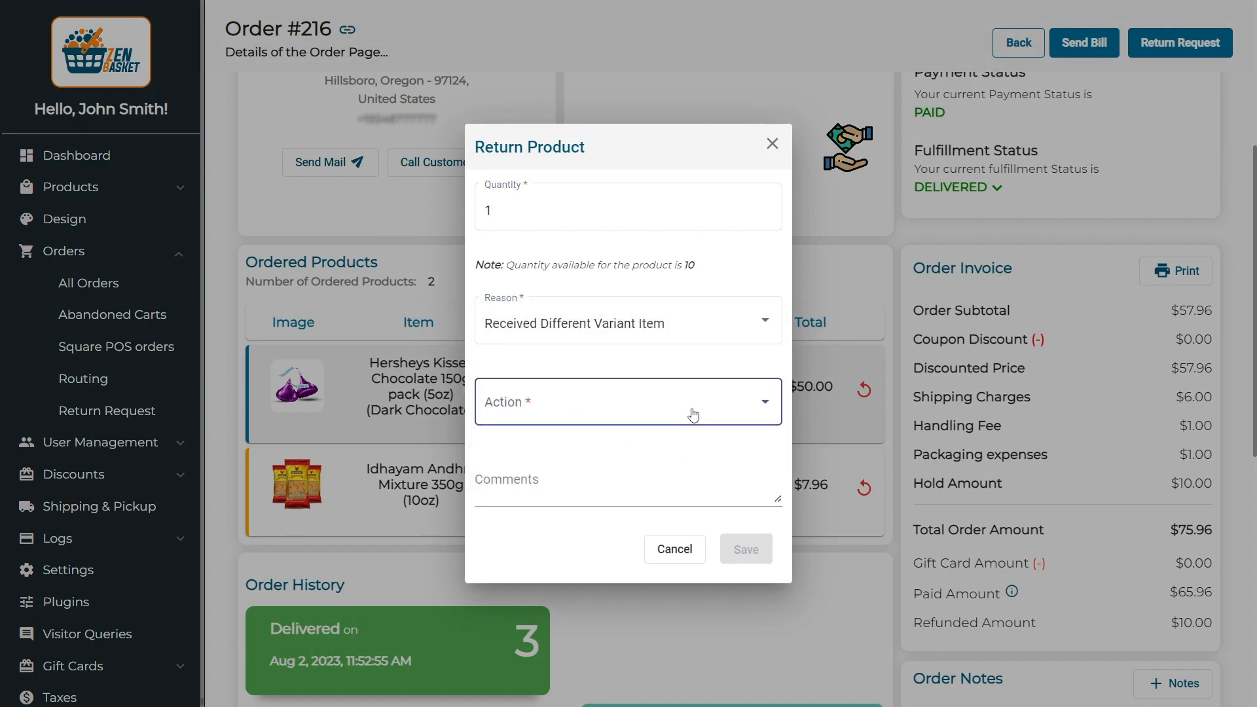
pyautogui.click(693, 413)
pyautogui.click(689, 477)
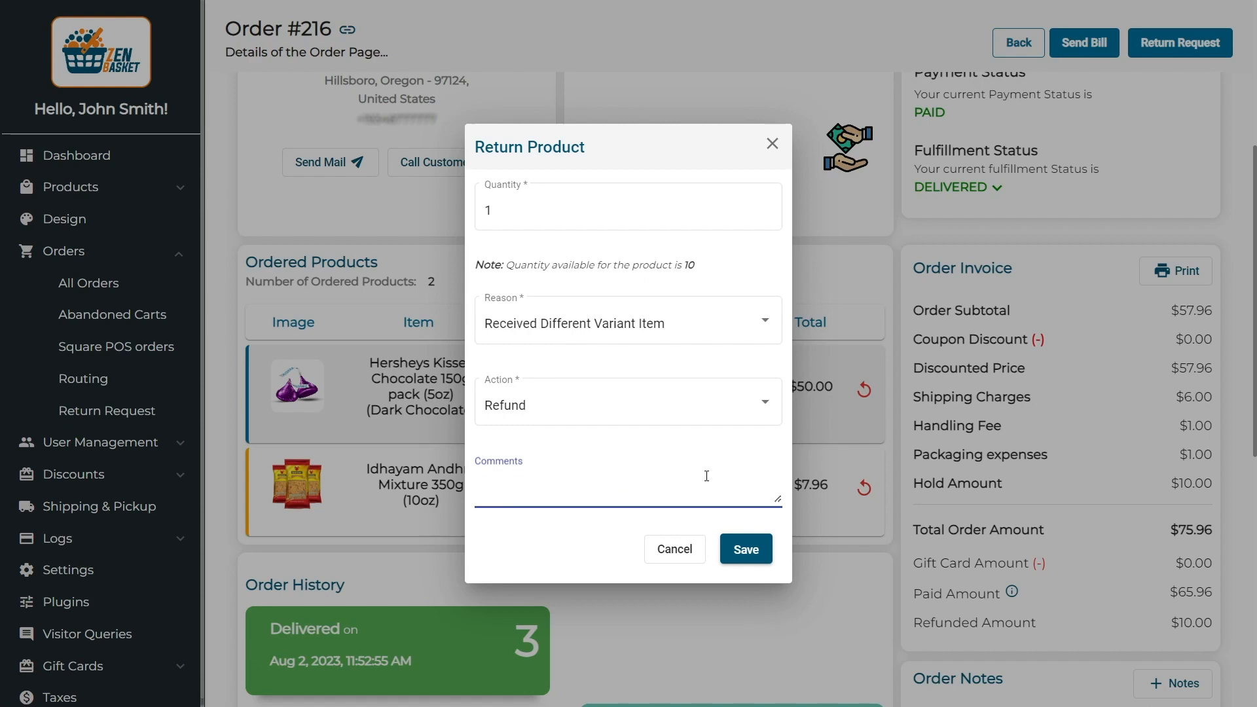
pyautogui.click(746, 549)
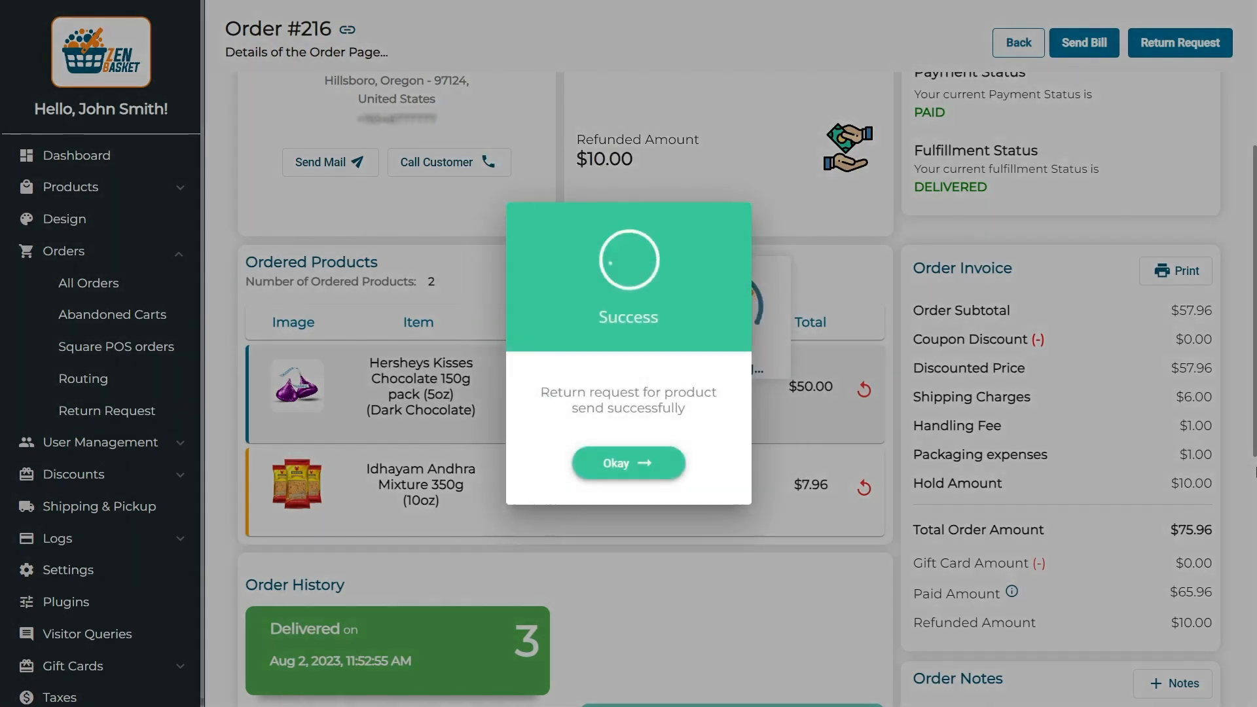
pyautogui.click(623, 466)
# Change the return status of the requested Hersheys Kisses Chocolate to Returned and confirm the change.
pyautogui.moveTo(1255, 404); pyautogui.dragTo(1255, 496)
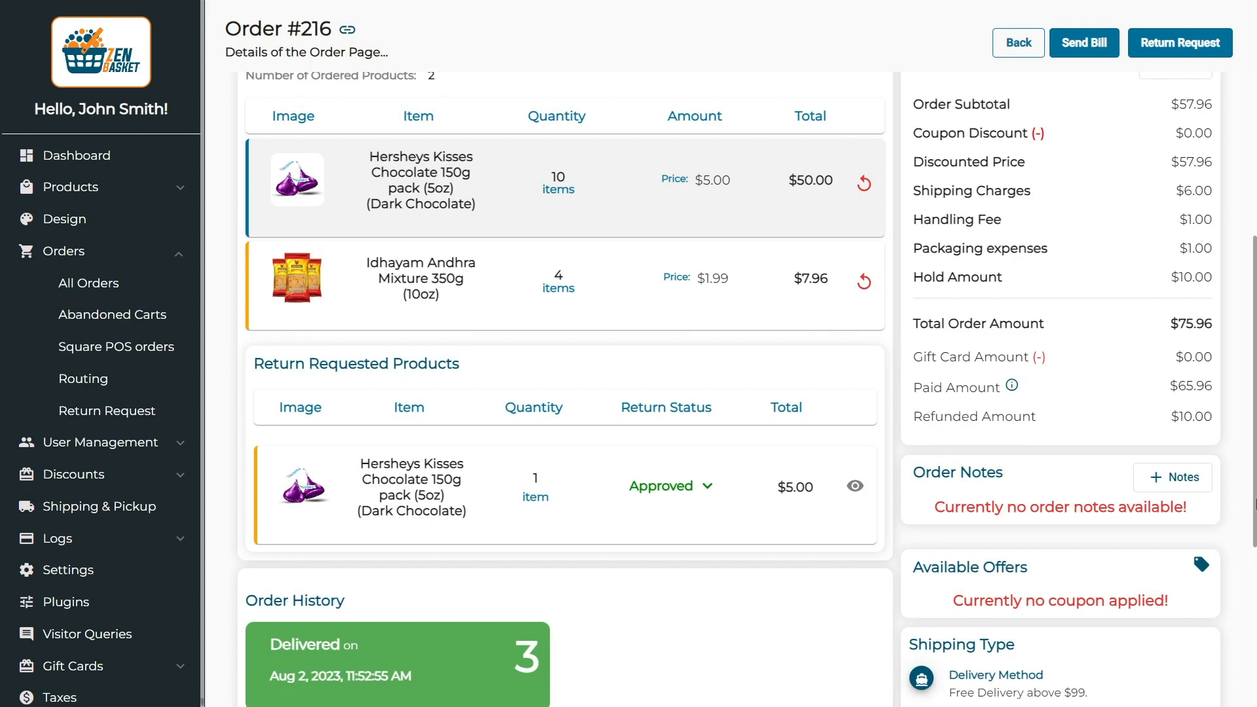
pyautogui.click(707, 488)
pyautogui.click(700, 522)
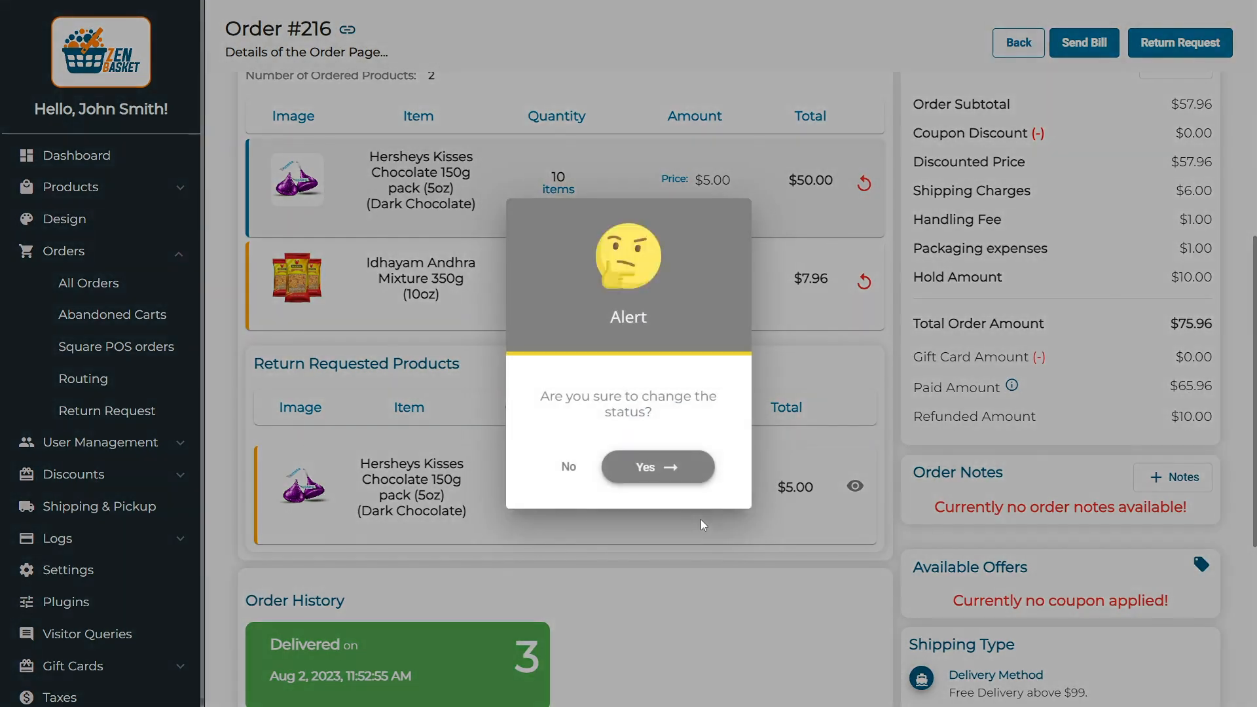
pyautogui.click(643, 474)
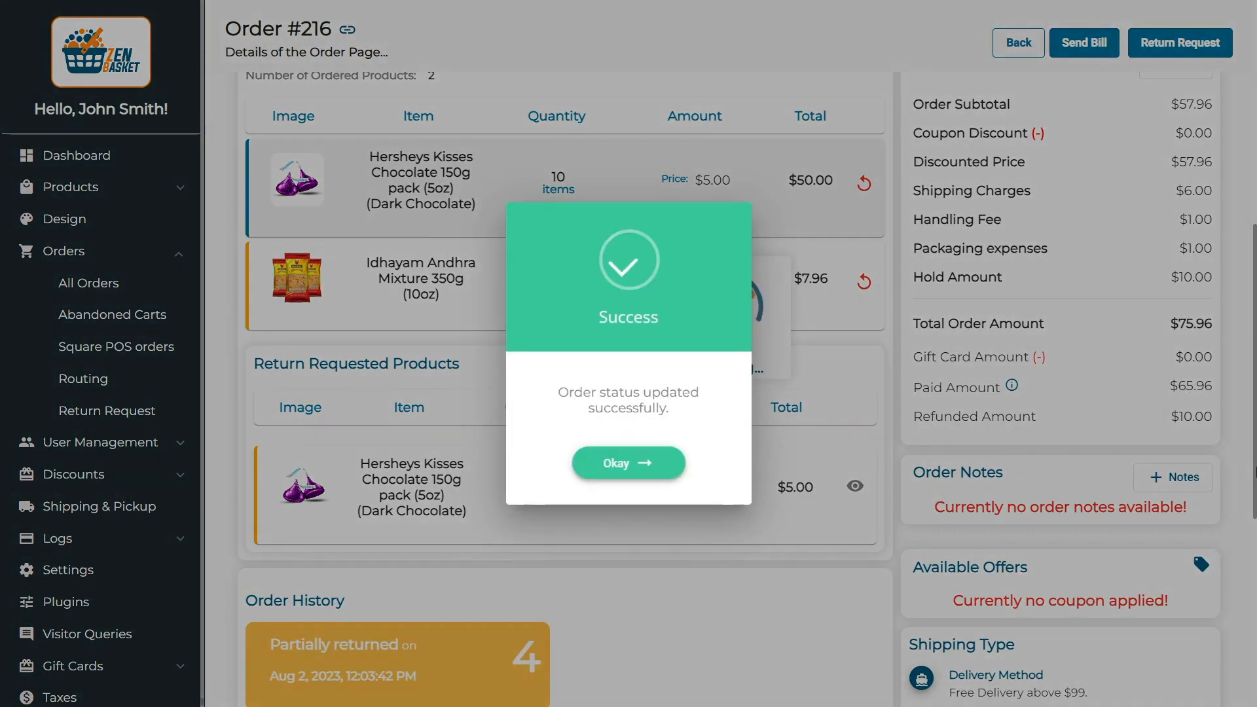
pyautogui.click(625, 466)
# Issue a partial refund of $5.00 on the order with the reason "Order item Partially return".
pyautogui.scroll(6, 626, 393)
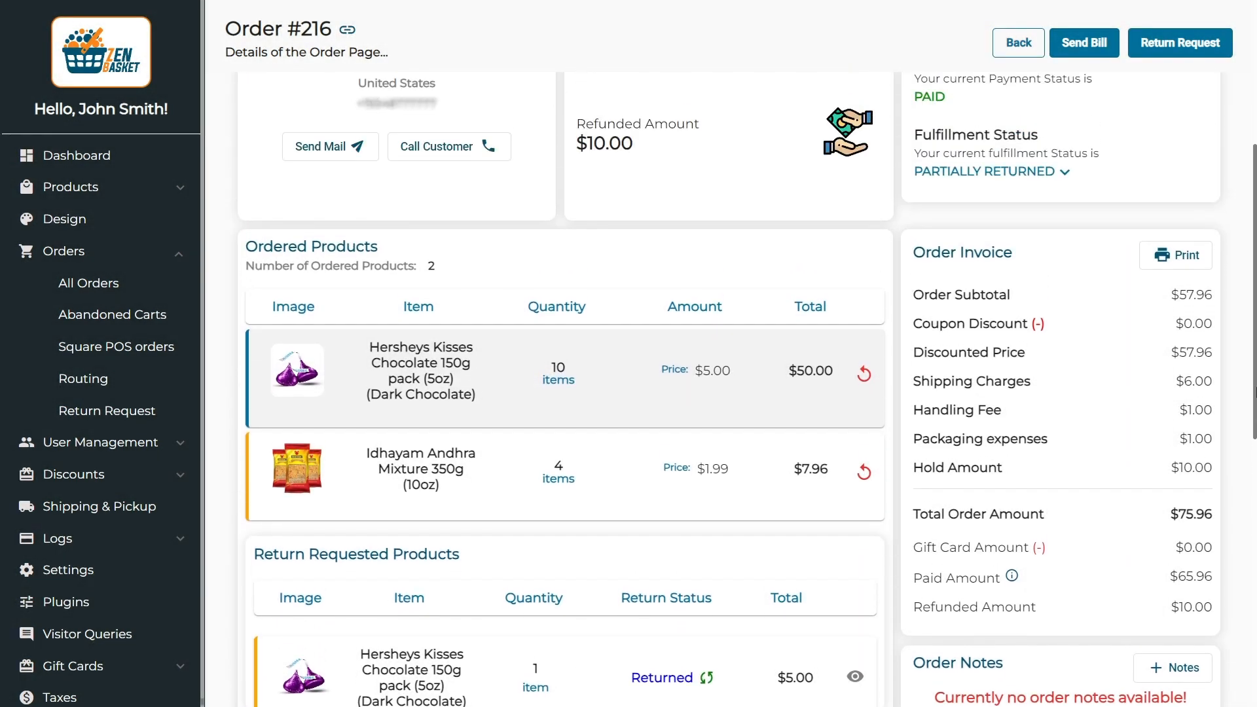
pyautogui.moveTo(1256, 310); pyautogui.dragTo(1256, 240)
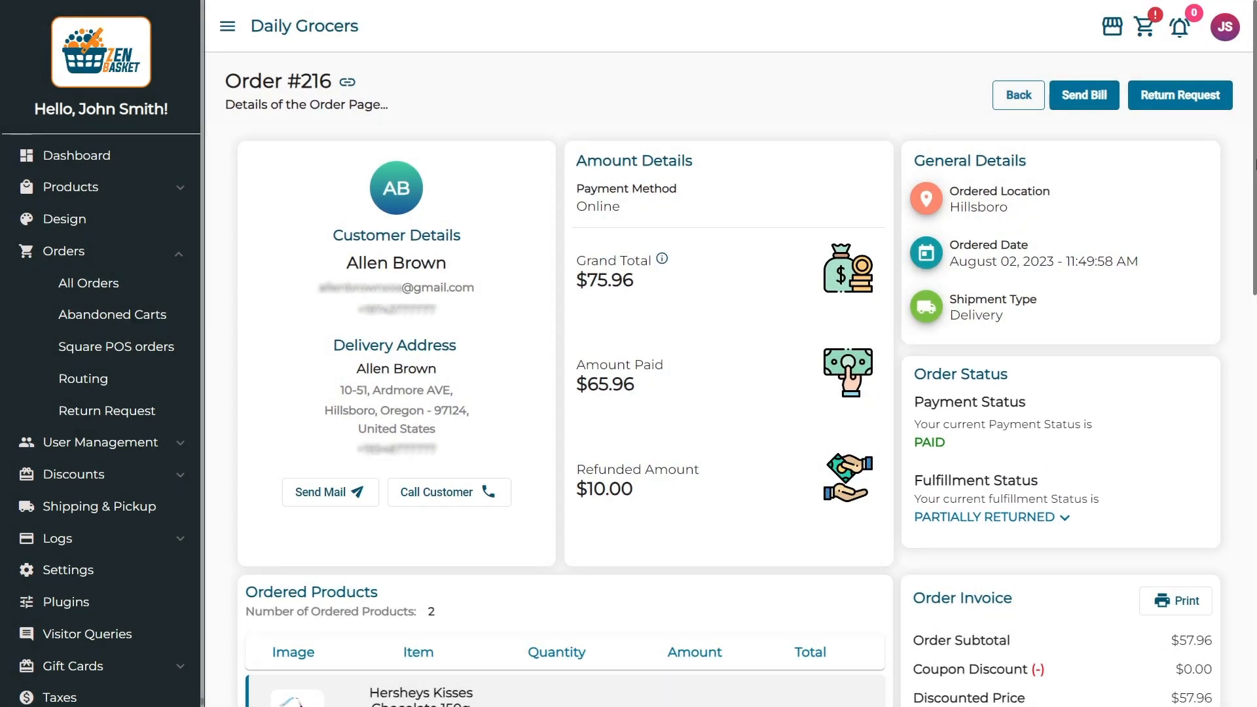
pyautogui.moveTo(1256, 169); pyautogui.dragTo(1251, 611)
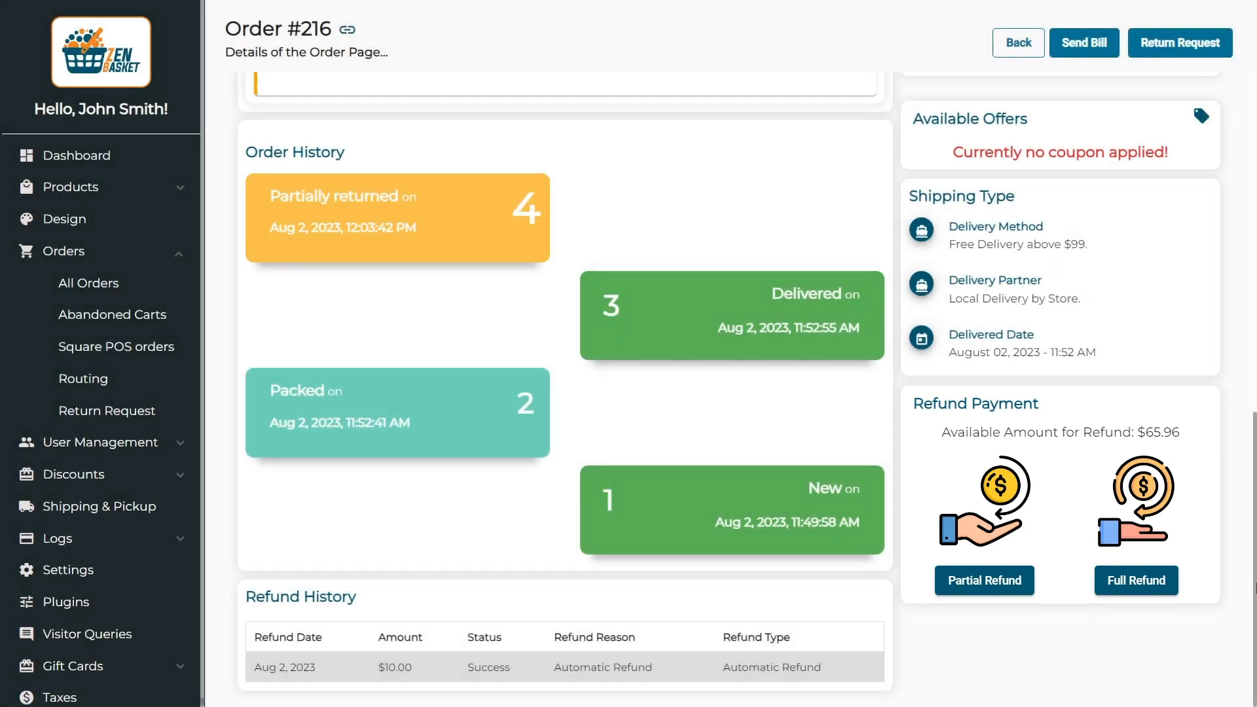
pyautogui.click(993, 587)
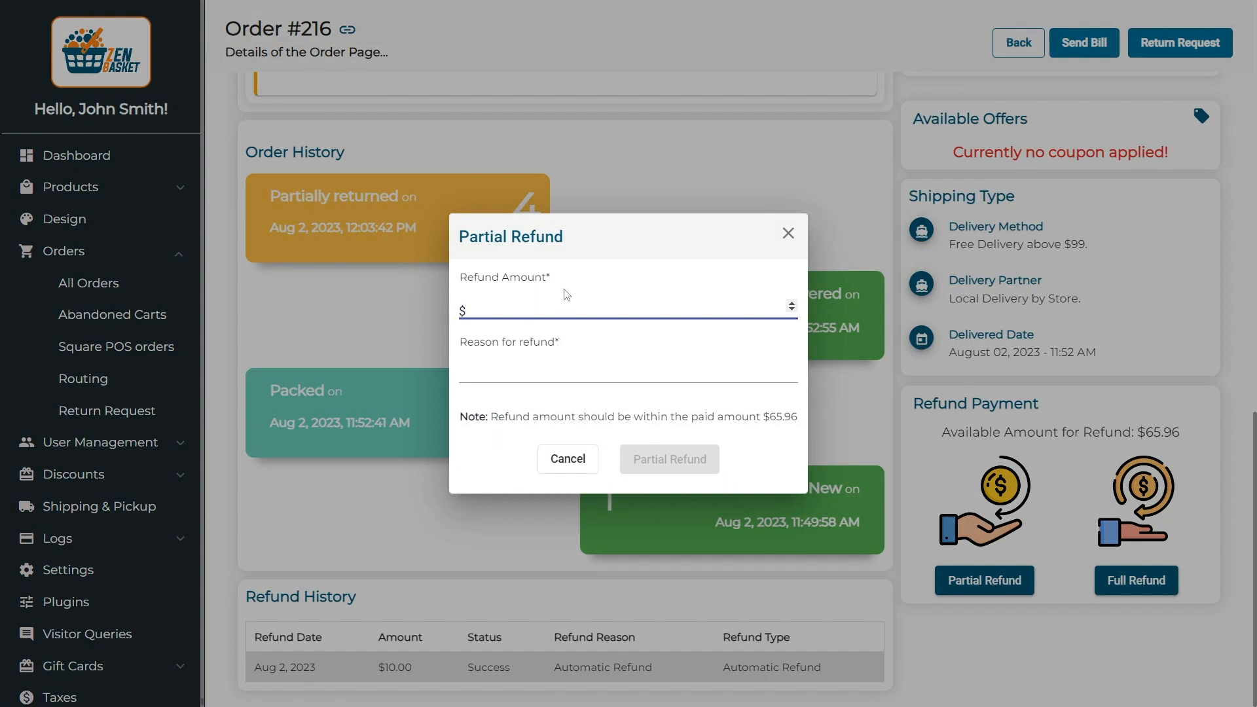
pyautogui.write('5.00')
pyautogui.click(568, 365)
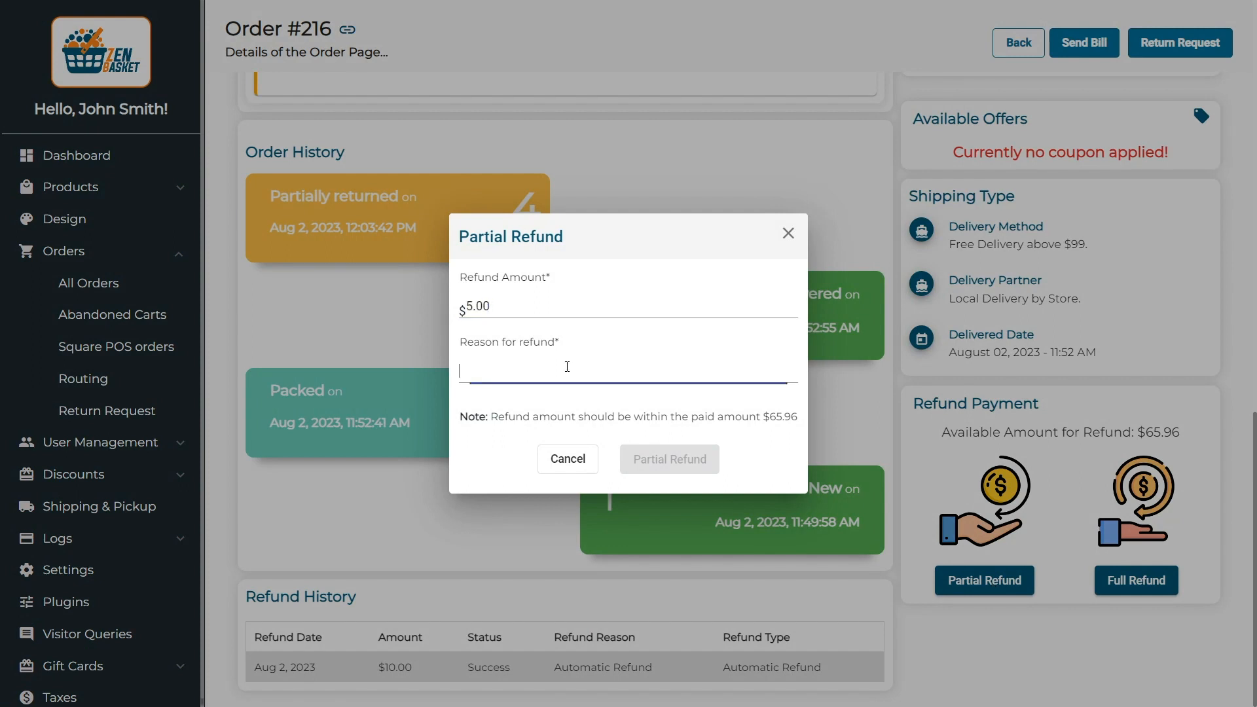
pyautogui.write('Order item Partially return')
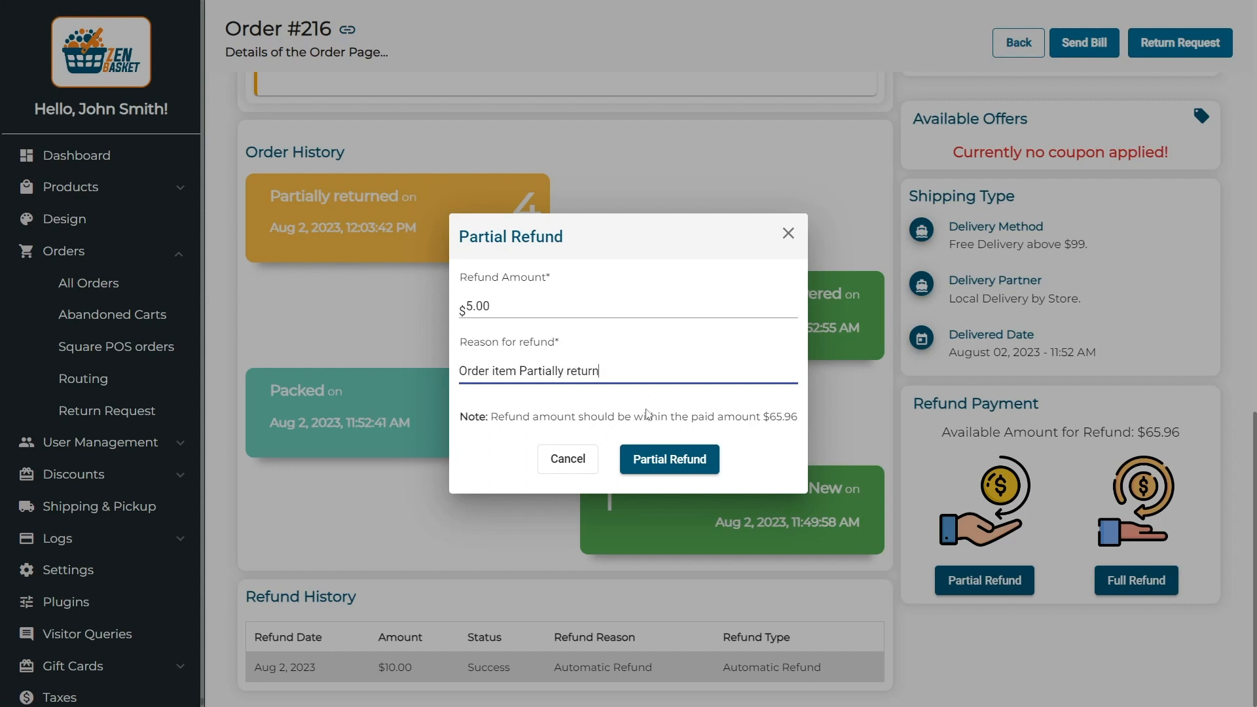
pyautogui.click(647, 463)
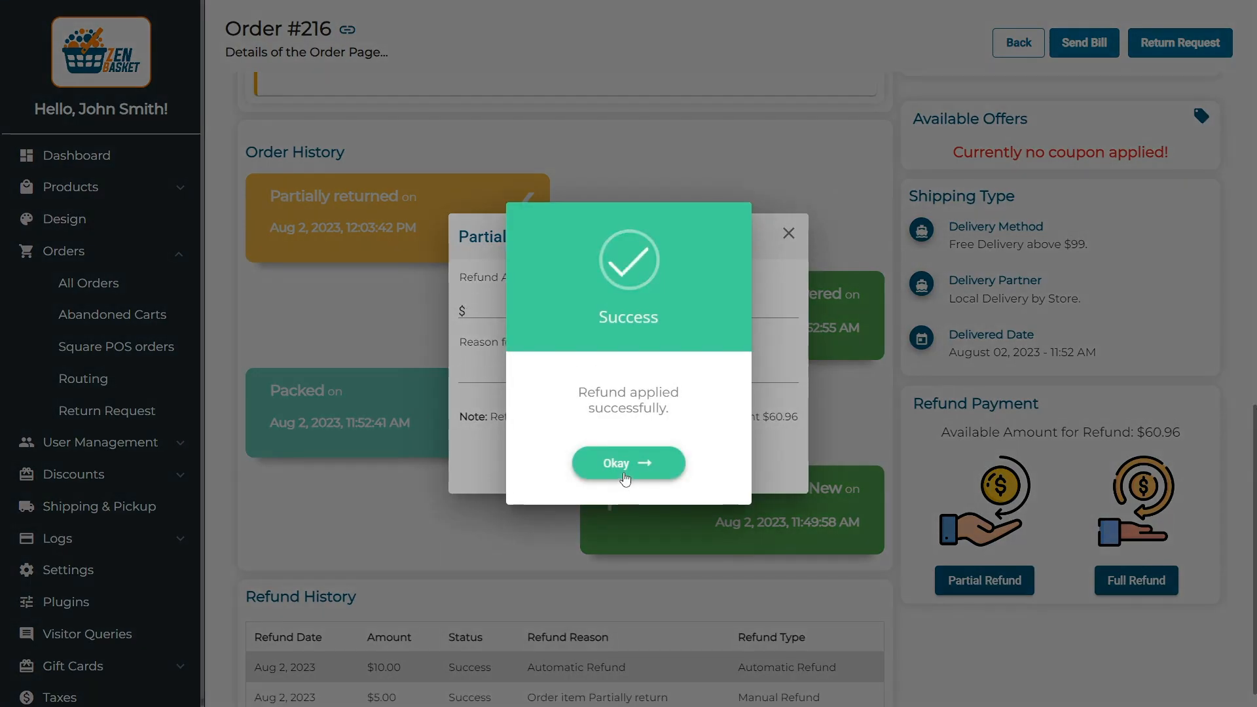
pyautogui.click(620, 470)
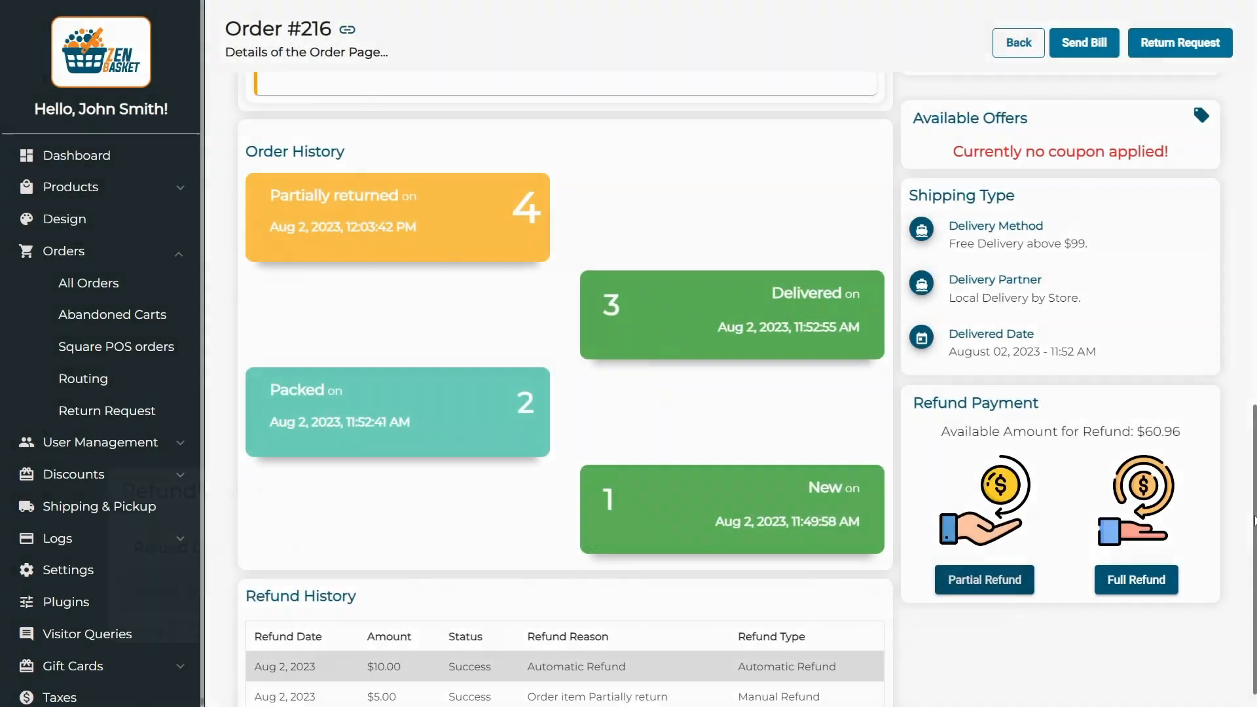
# Submit a return request for the whole order with the reason "Received Different Variant Item" and the action Refund.
pyautogui.moveTo(1255, 520); pyautogui.dragTo(1255, 114)
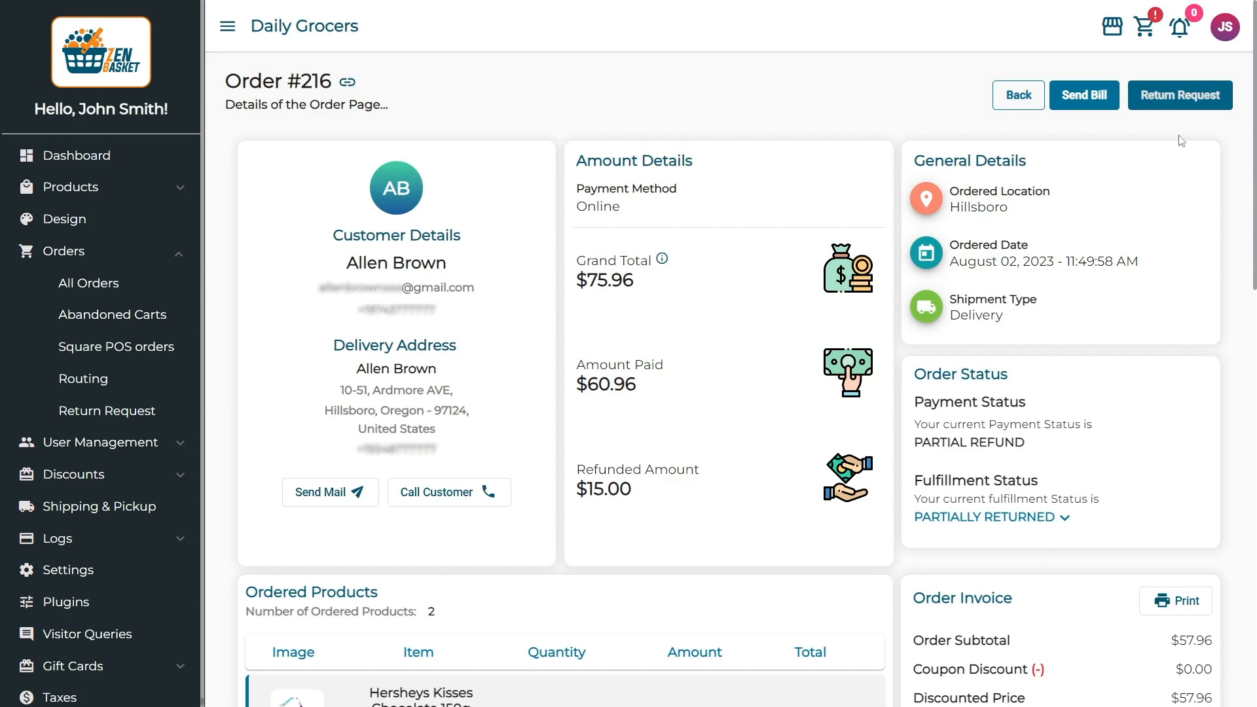
pyautogui.click(1179, 105)
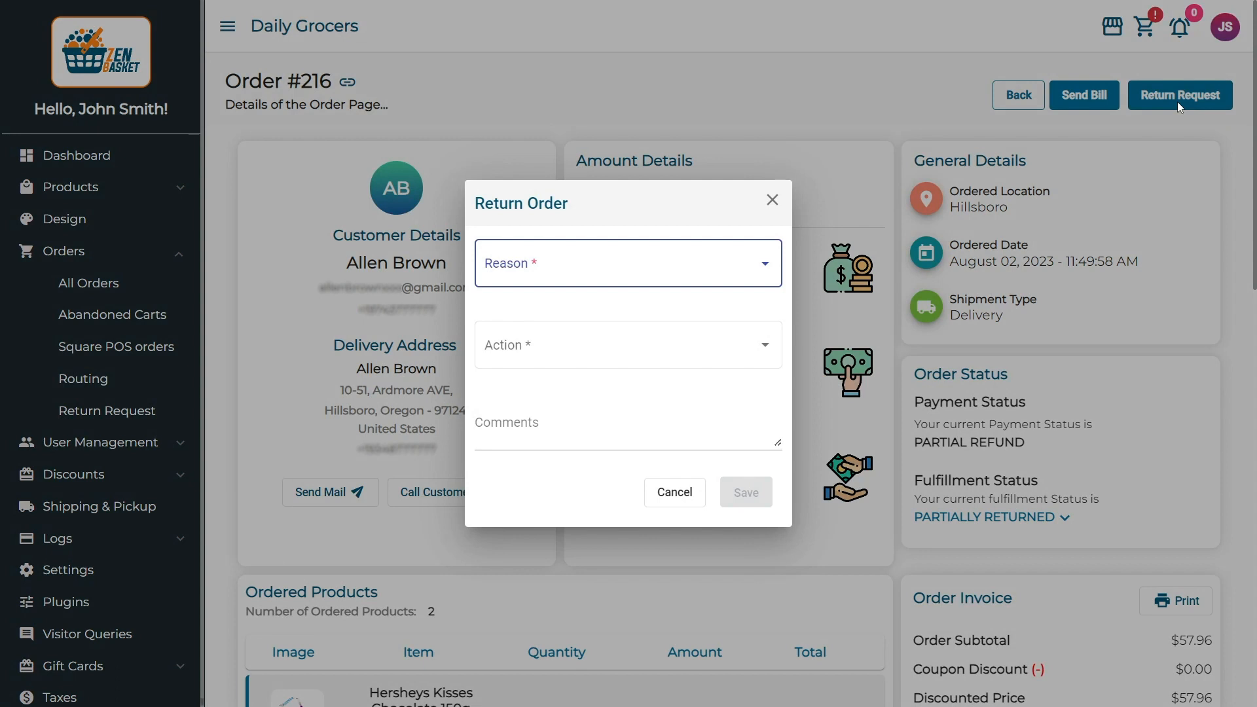
pyautogui.click(593, 262)
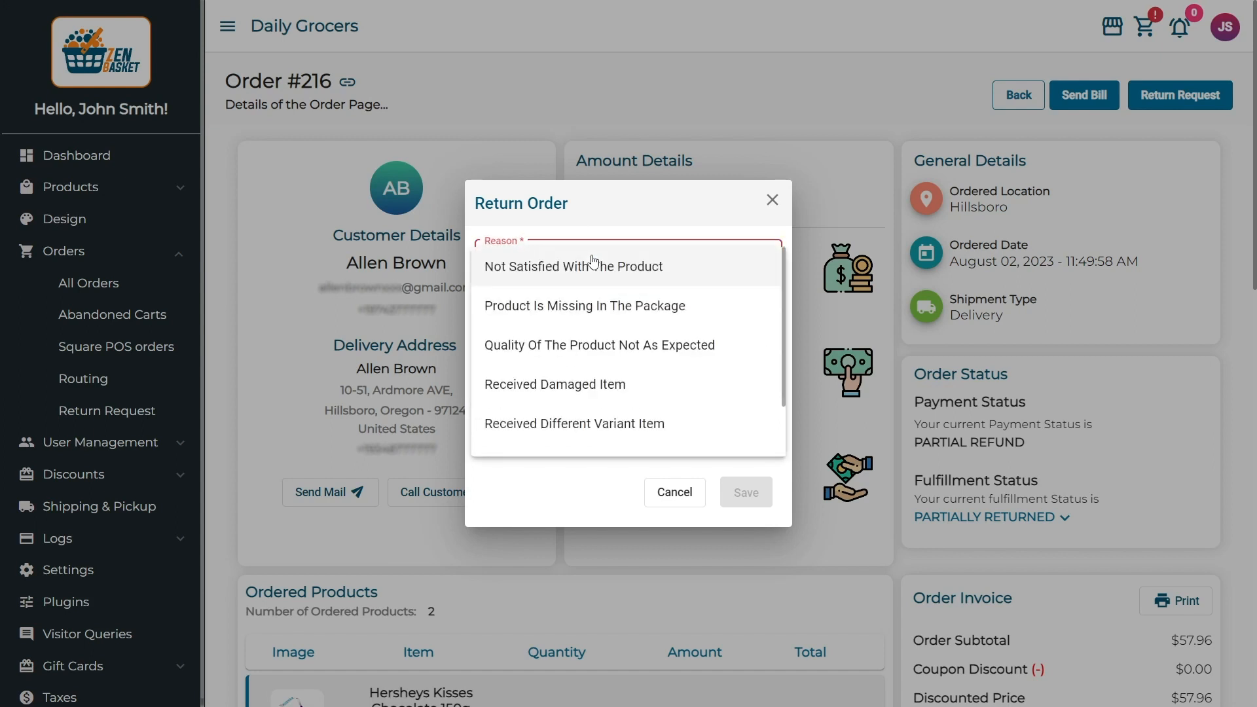
pyautogui.click(584, 422)
pyautogui.click(584, 352)
pyautogui.click(585, 357)
pyautogui.click(578, 421)
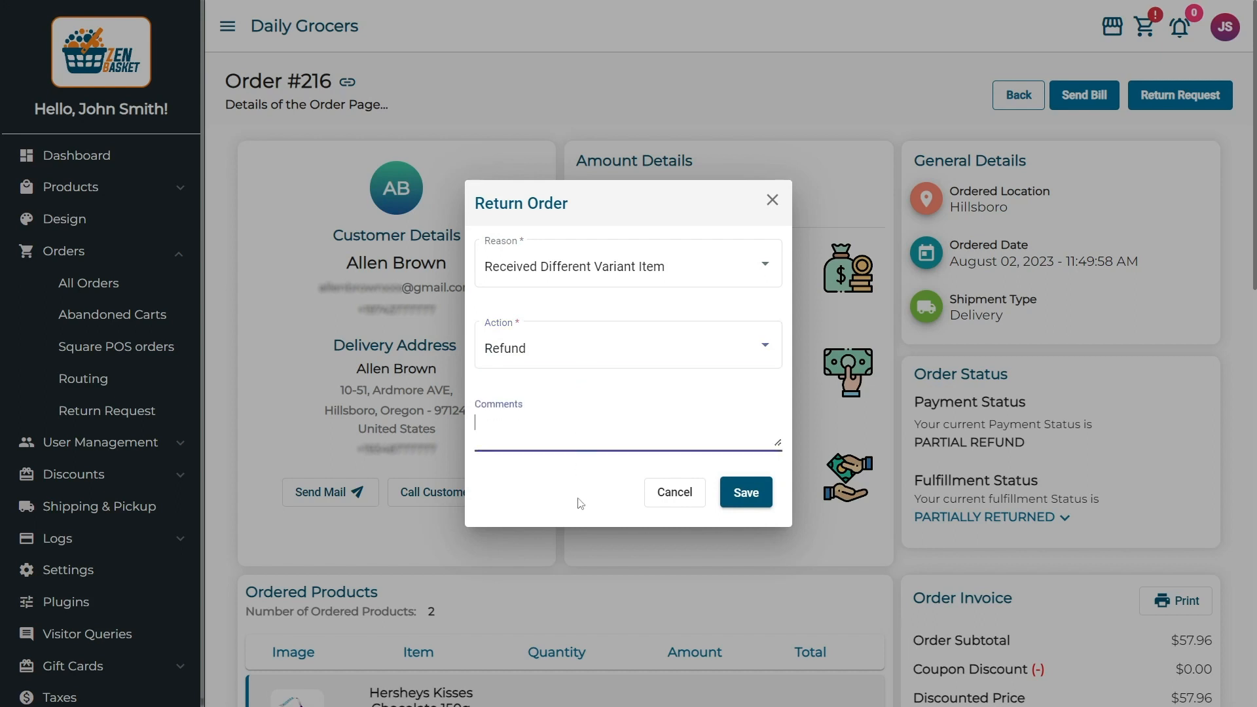
pyautogui.click(749, 501)
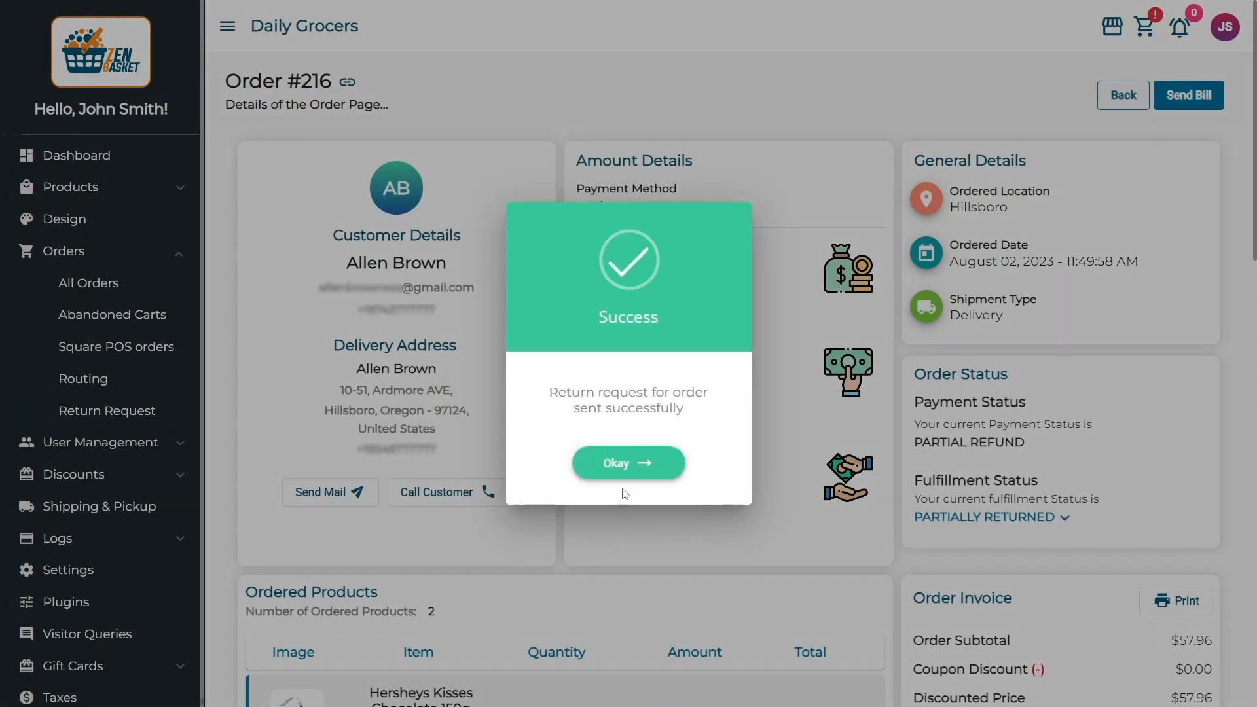
pyautogui.click(628, 463)
# Change the return status of the 4 Idhayam Andhra Mixture items to Returned and confirm the change.
pyautogui.moveTo(1253, 223); pyautogui.dragTo(1252, 434)
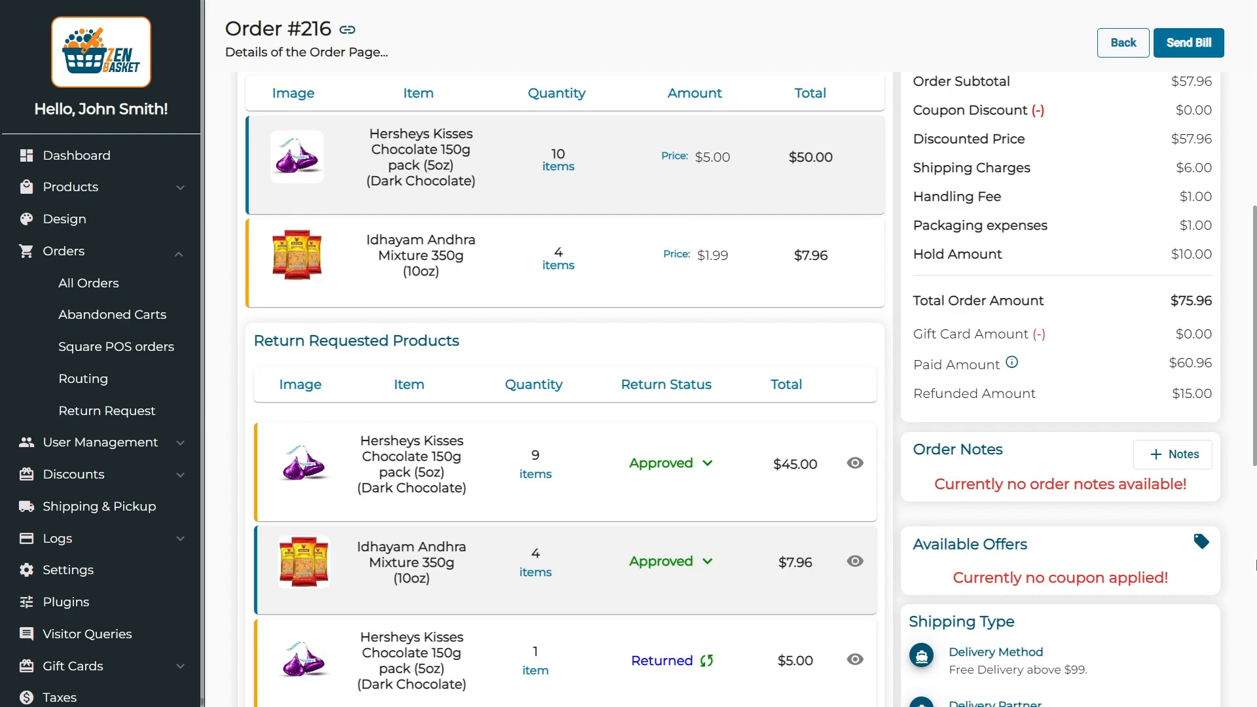
pyautogui.click(695, 563)
pyautogui.click(696, 594)
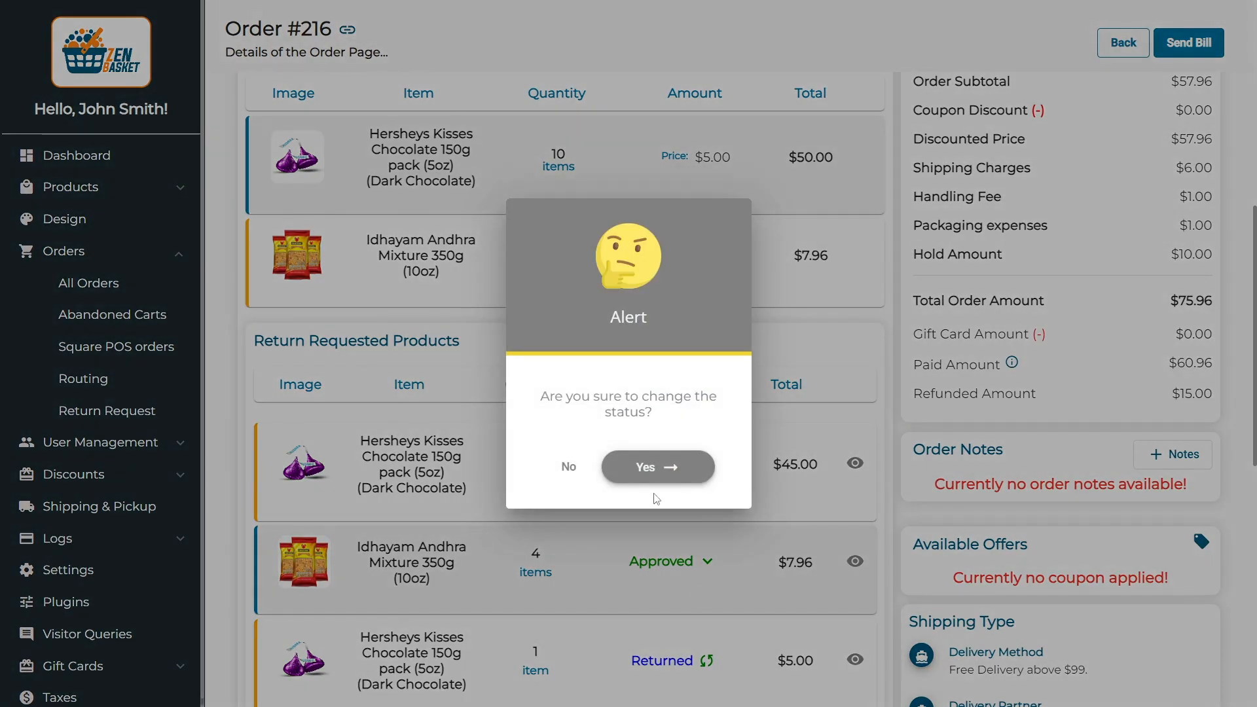
pyautogui.click(653, 477)
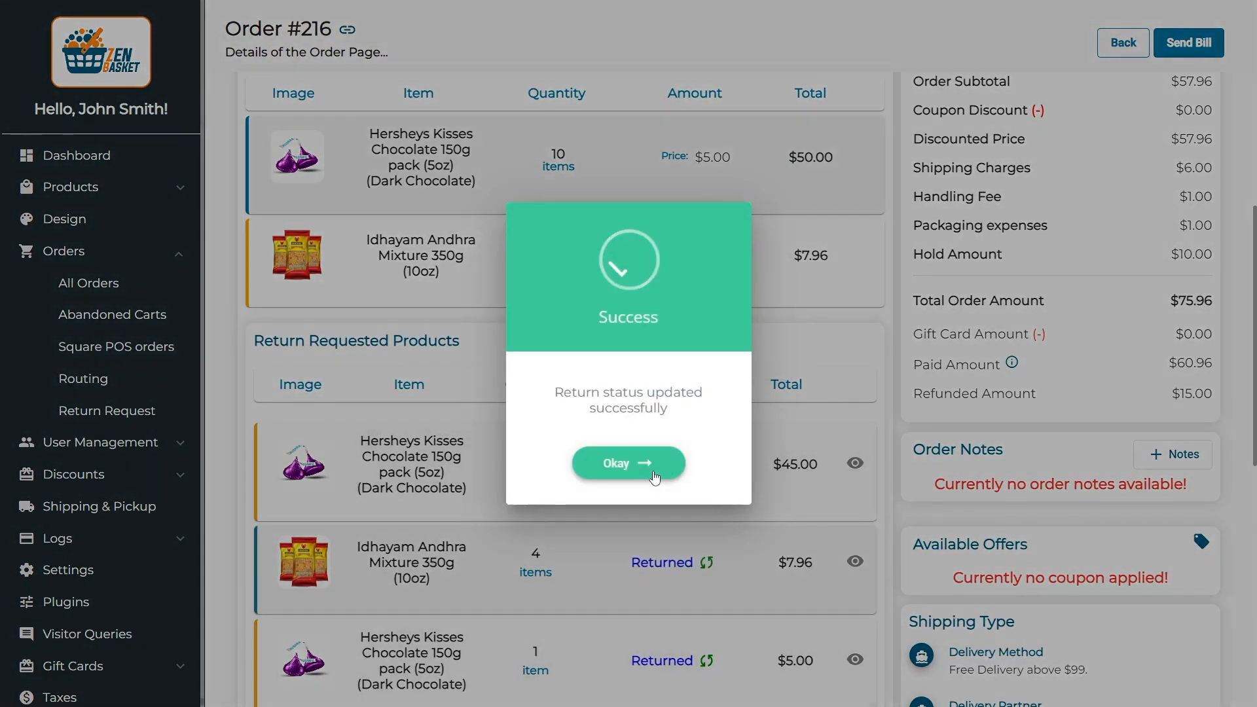
pyautogui.click(654, 477)
# Change the return status of the 9 Hersheys Kisses Chocolate items to Returned and confirm the change.
pyautogui.click(657, 465)
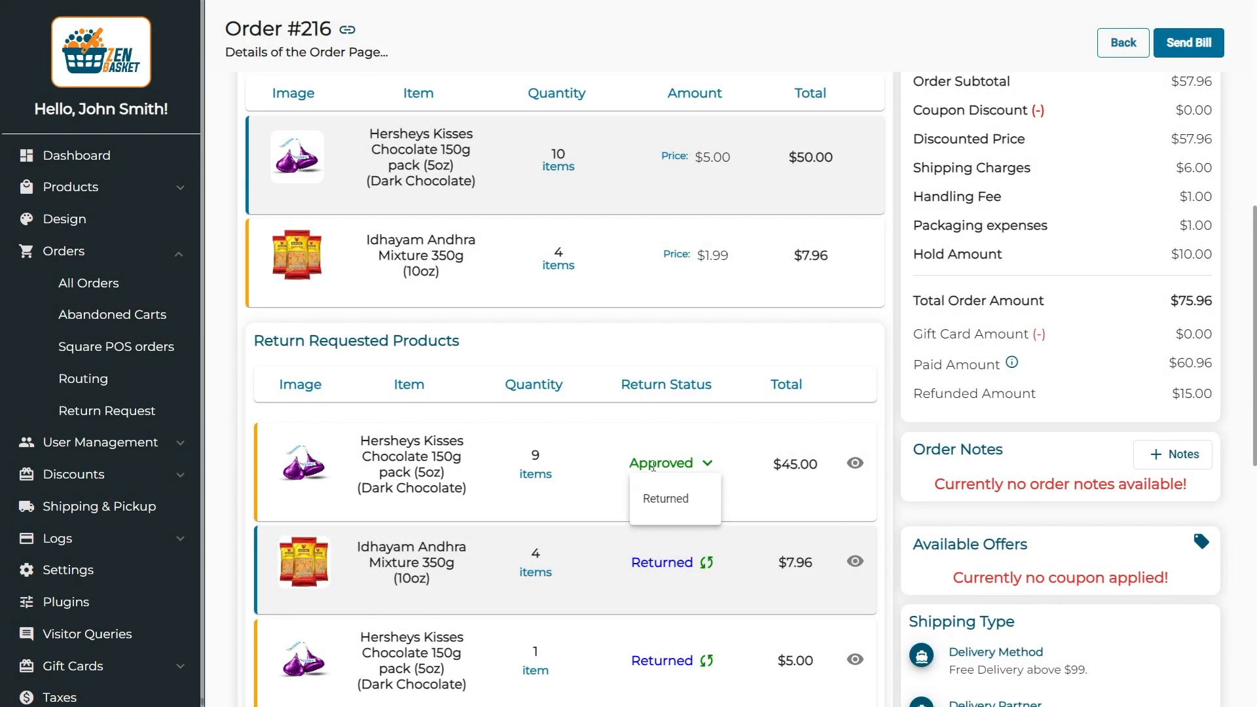
pyautogui.click(657, 498)
pyautogui.click(654, 468)
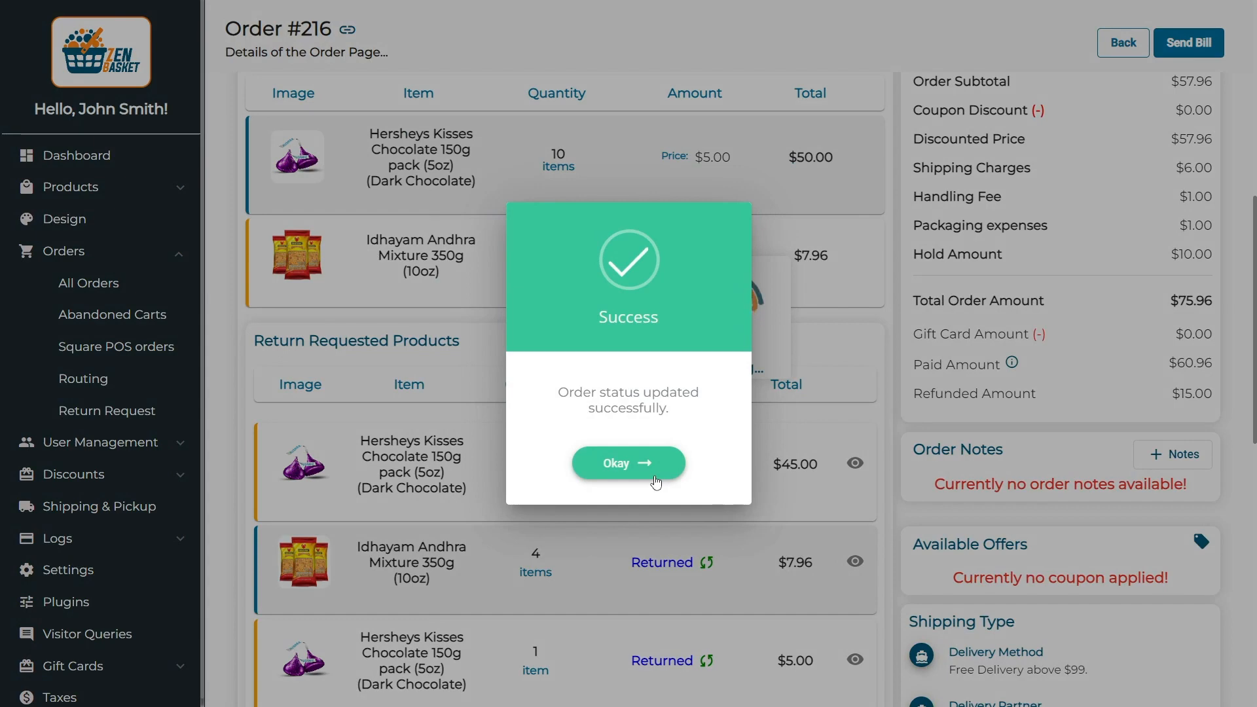
pyautogui.click(650, 473)
# Issue a full refund for the remaining order amount with the reason "Whole order products returned".
pyautogui.scroll(2, 651, 473)
pyautogui.scroll(5, 745, 380)
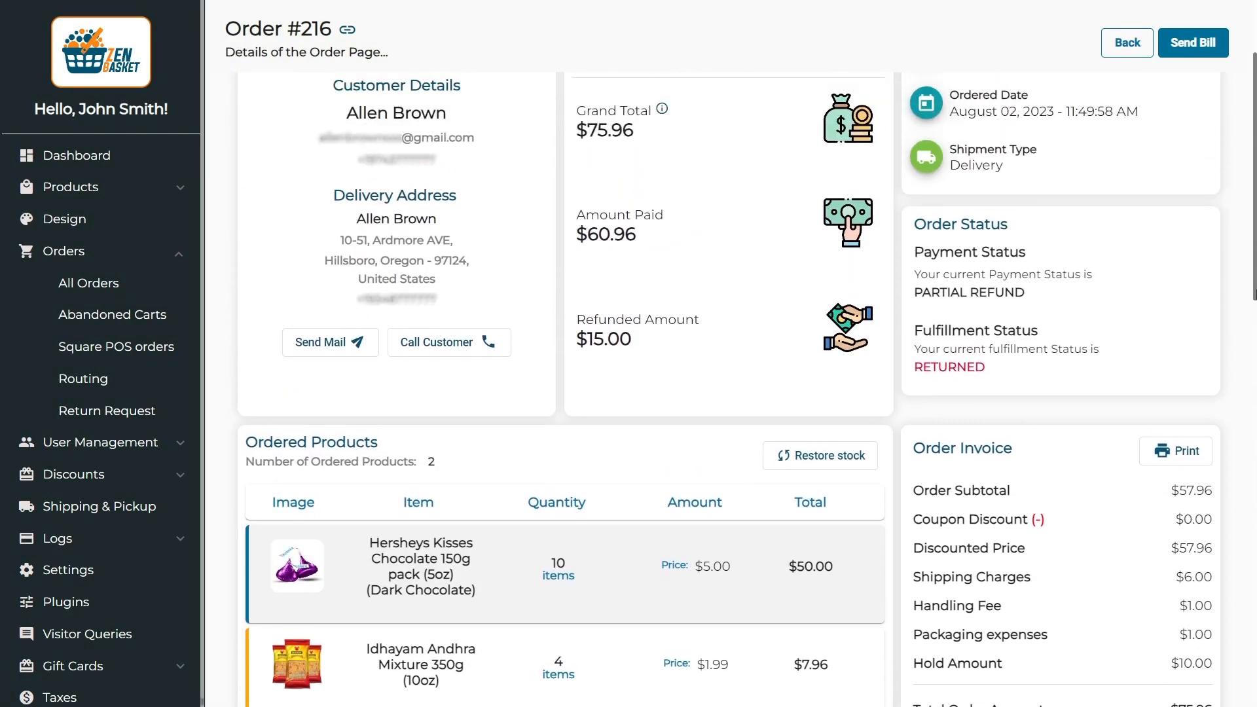
pyautogui.scroll(2, 745, 380)
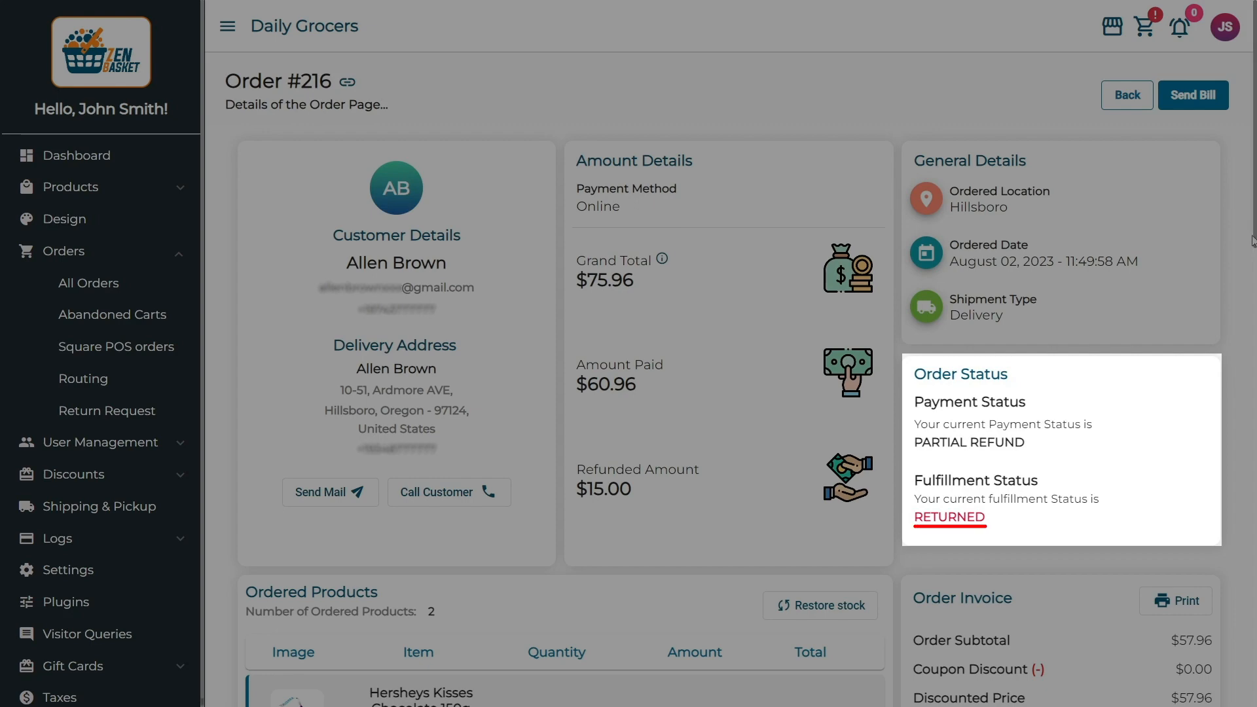
pyautogui.scroll(-8, 1239, 484)
pyautogui.scroll(-7, 1240, 484)
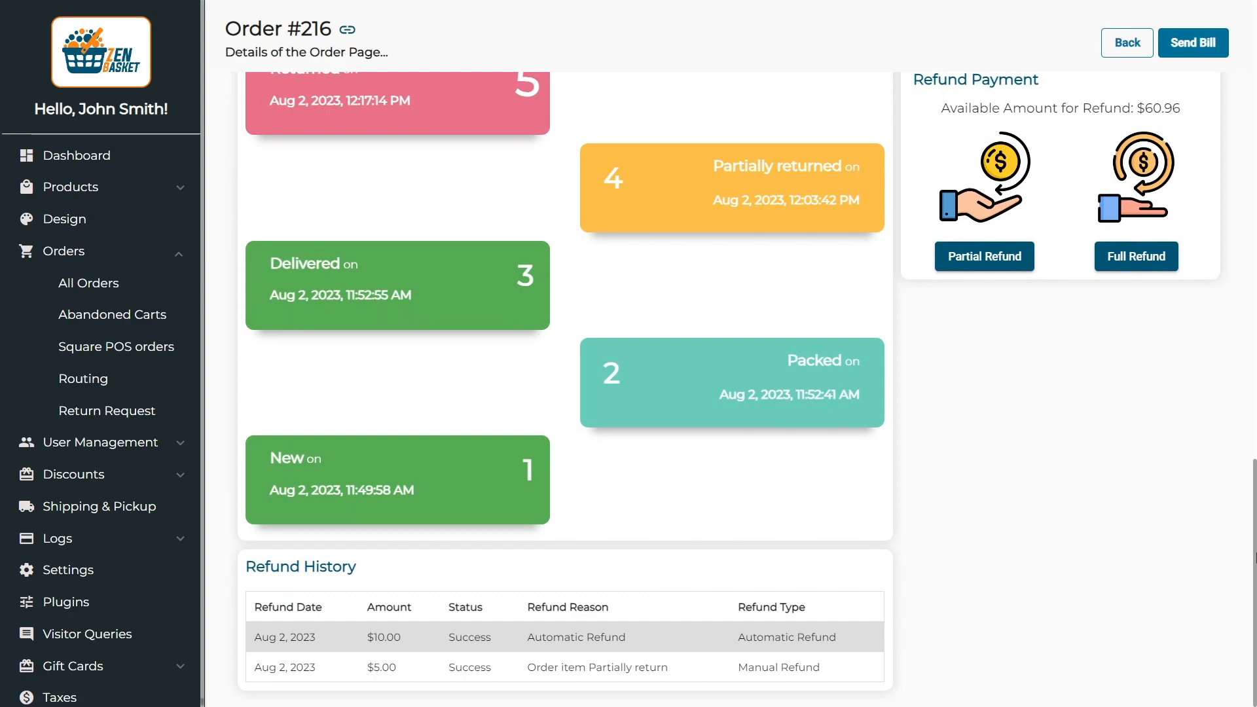
pyautogui.click(1141, 258)
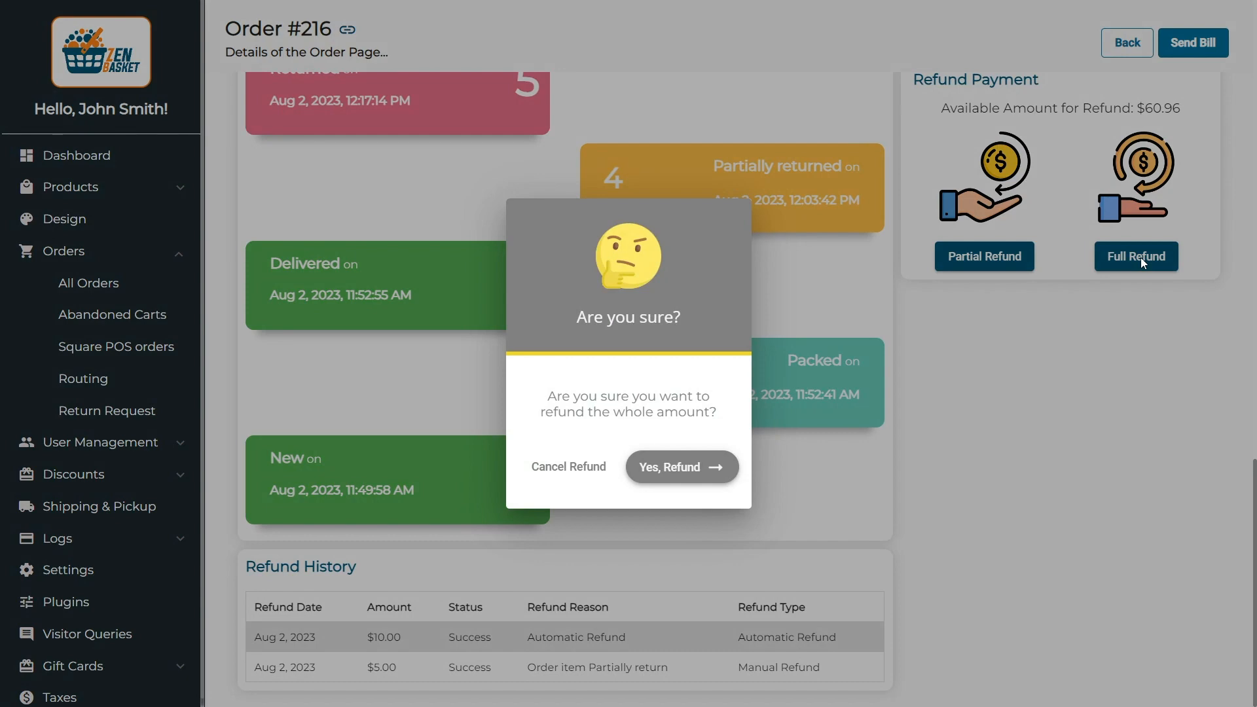
pyautogui.click(663, 470)
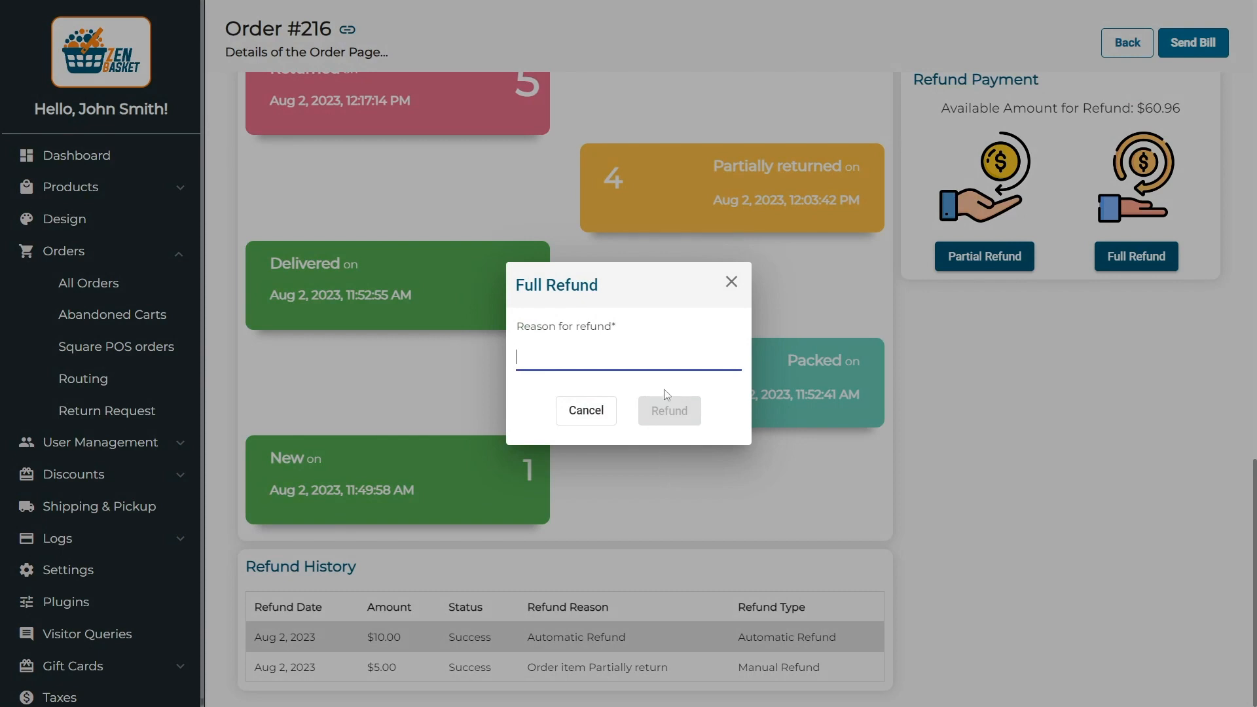
pyautogui.write('Whole order products returned')
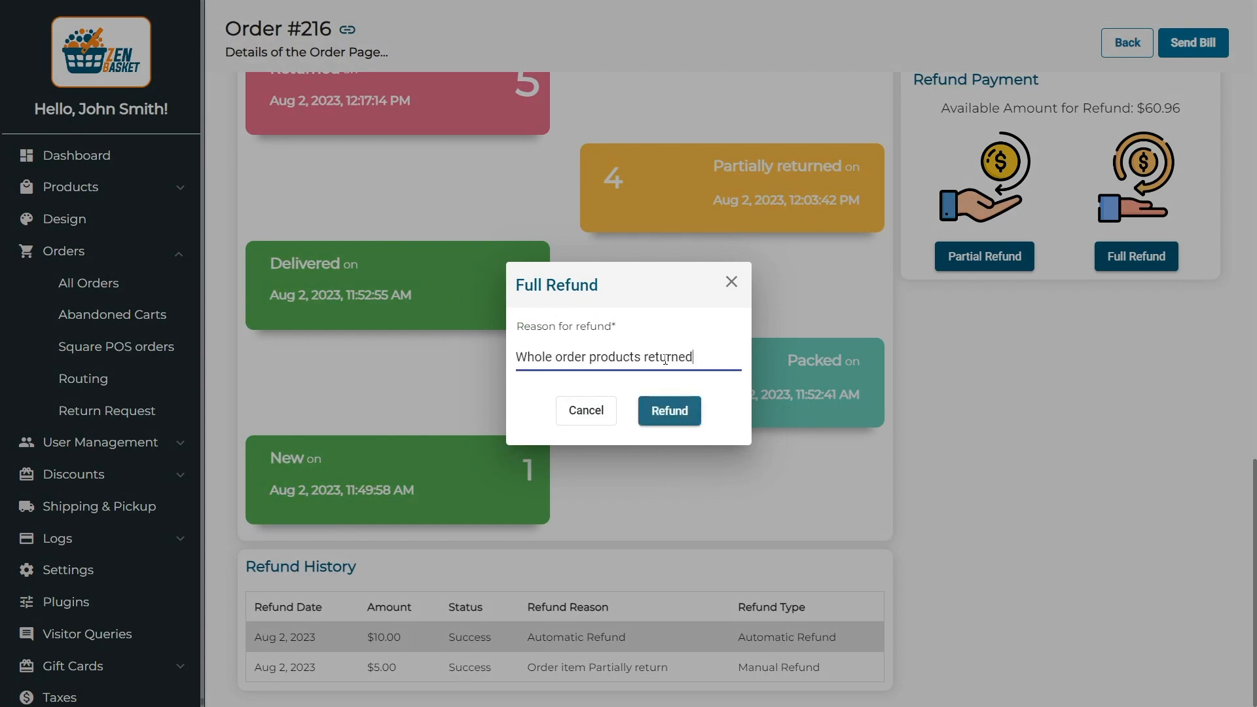
pyautogui.click(668, 412)
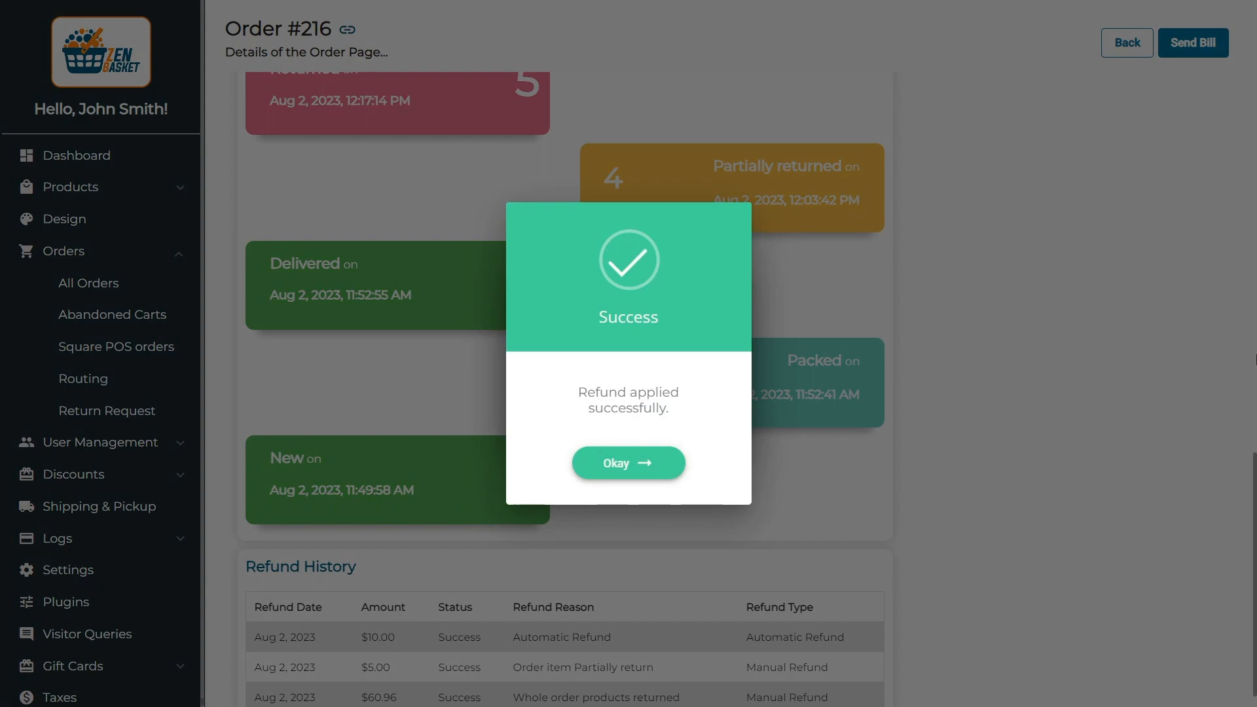
pyautogui.click(628, 469)
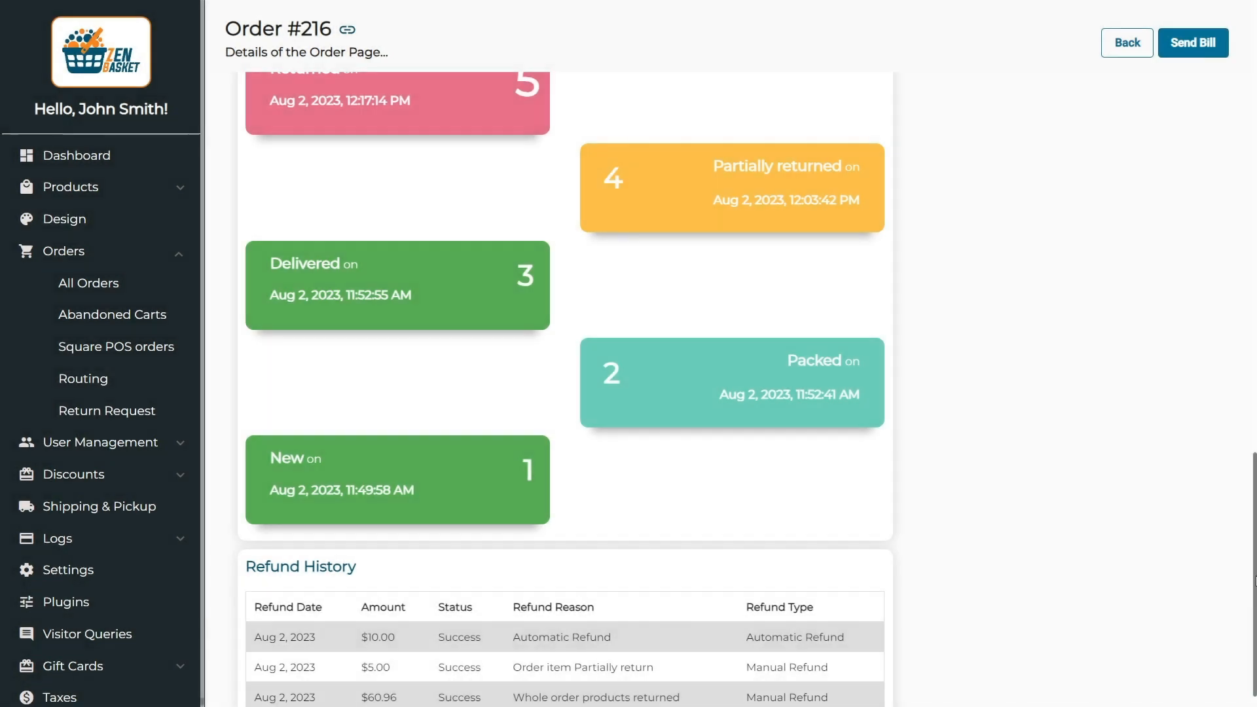
# Restore the stock of the 9 returned Hersheys Kisses Chocolate items in the return requested products.
pyautogui.moveTo(1251, 575); pyautogui.dragTo(1256, 115)
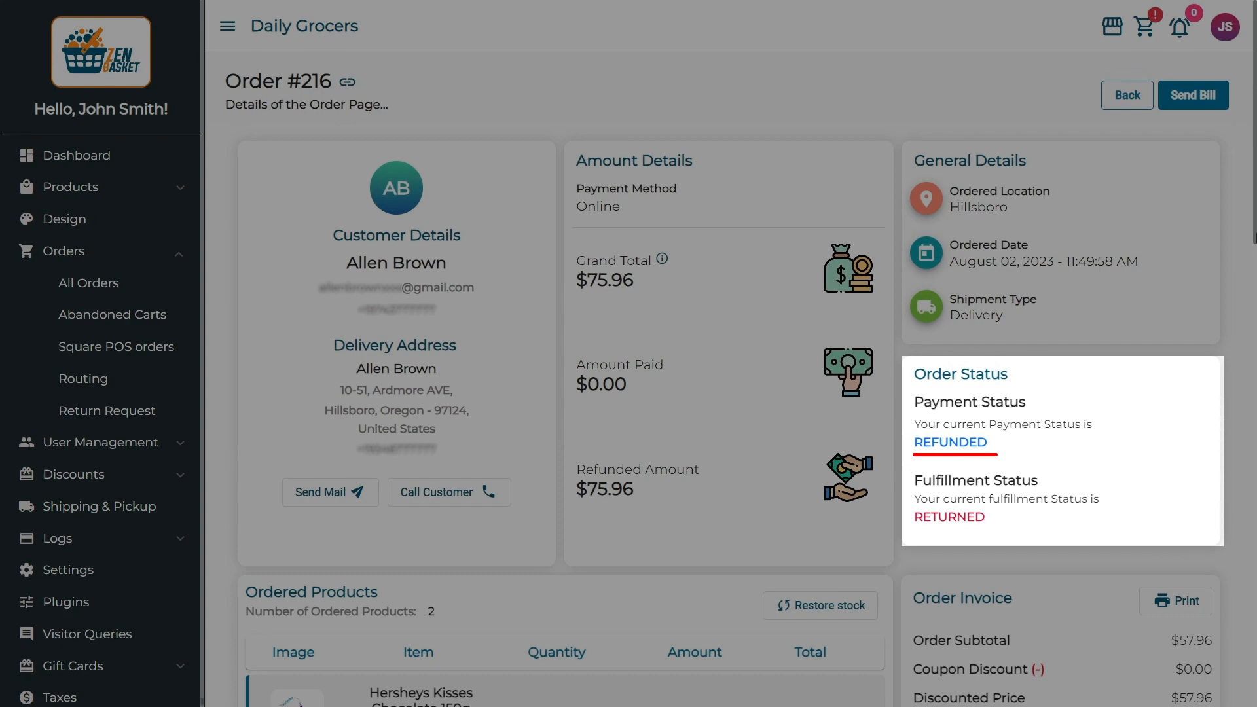
pyautogui.scroll(-8, 727, 393)
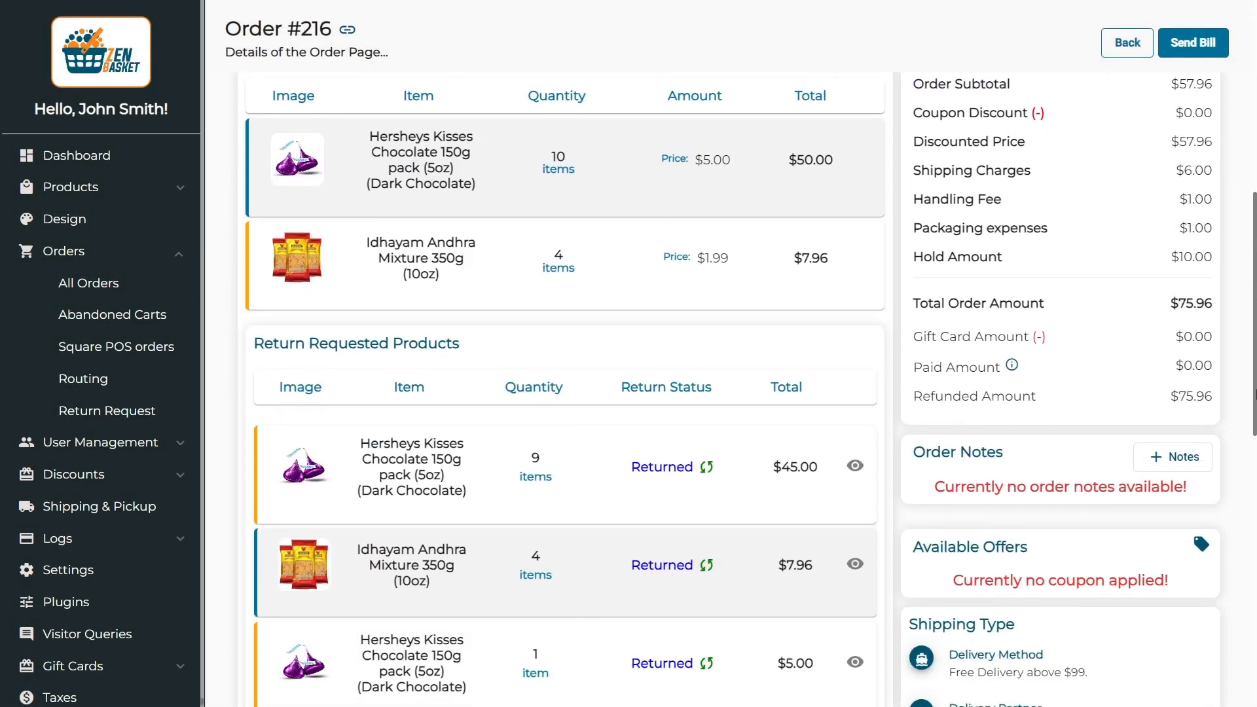
pyautogui.scroll(-2, 1146, 367)
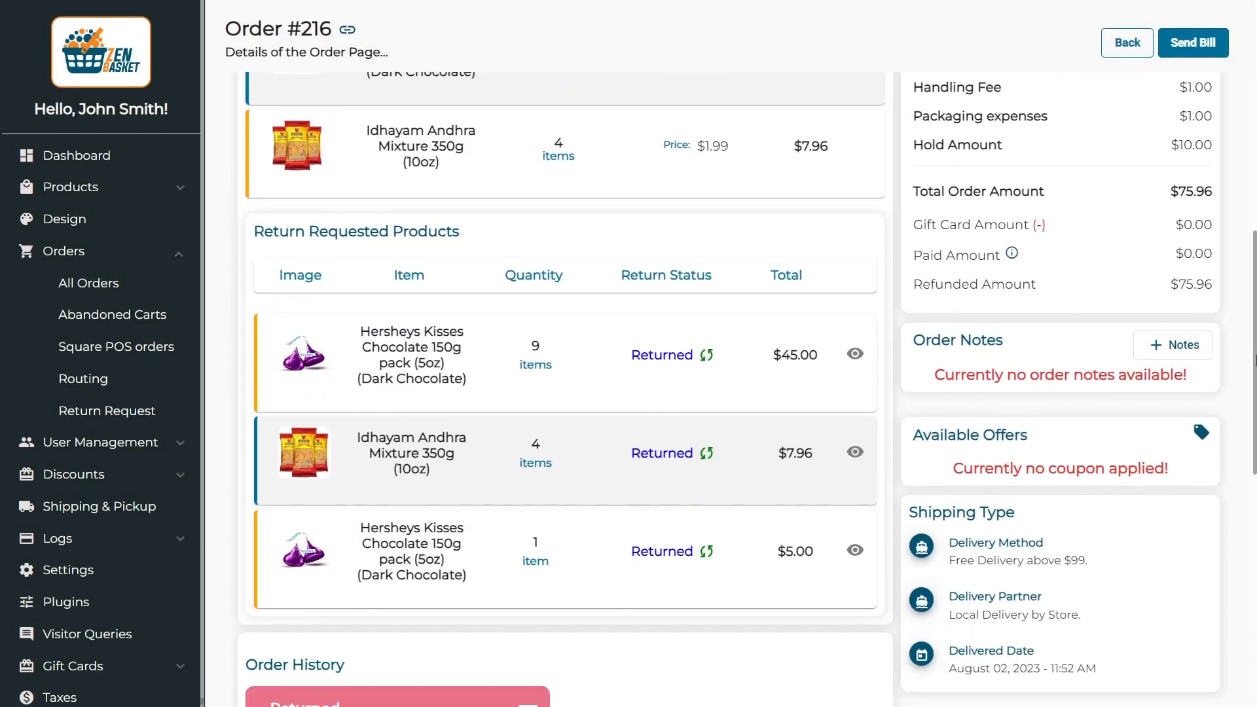
pyautogui.click(708, 357)
pyautogui.click(700, 474)
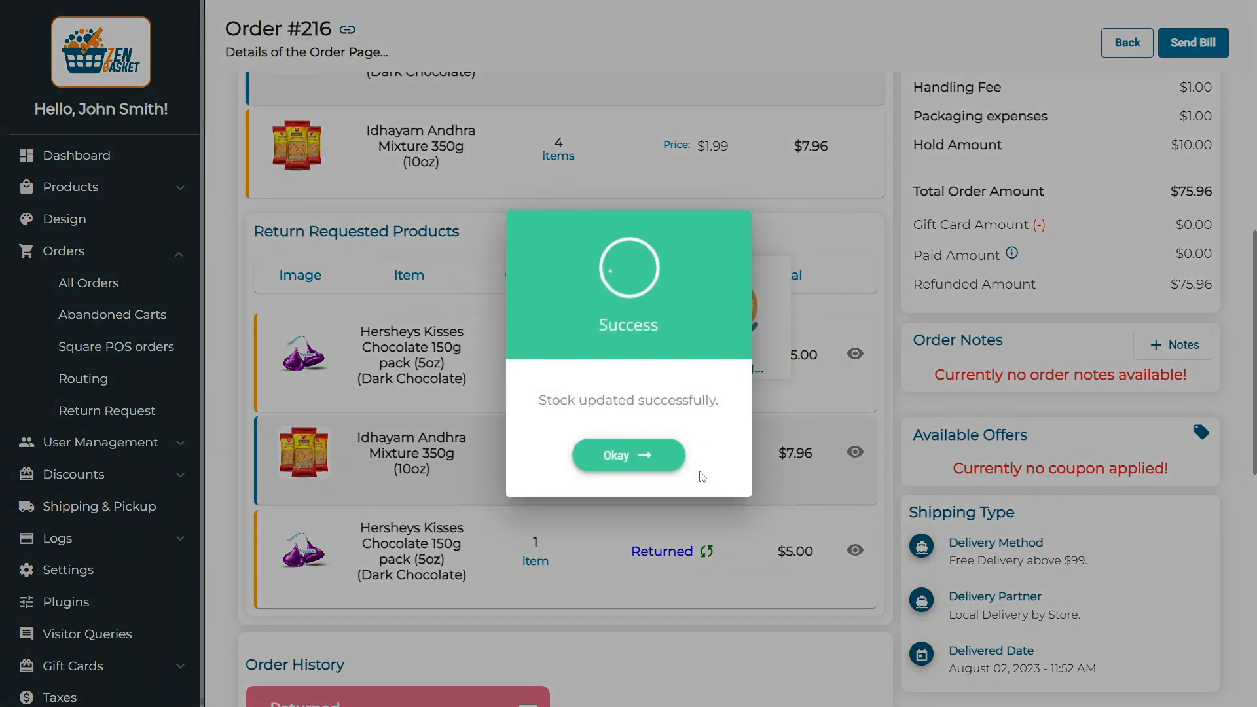
pyautogui.click(641, 466)
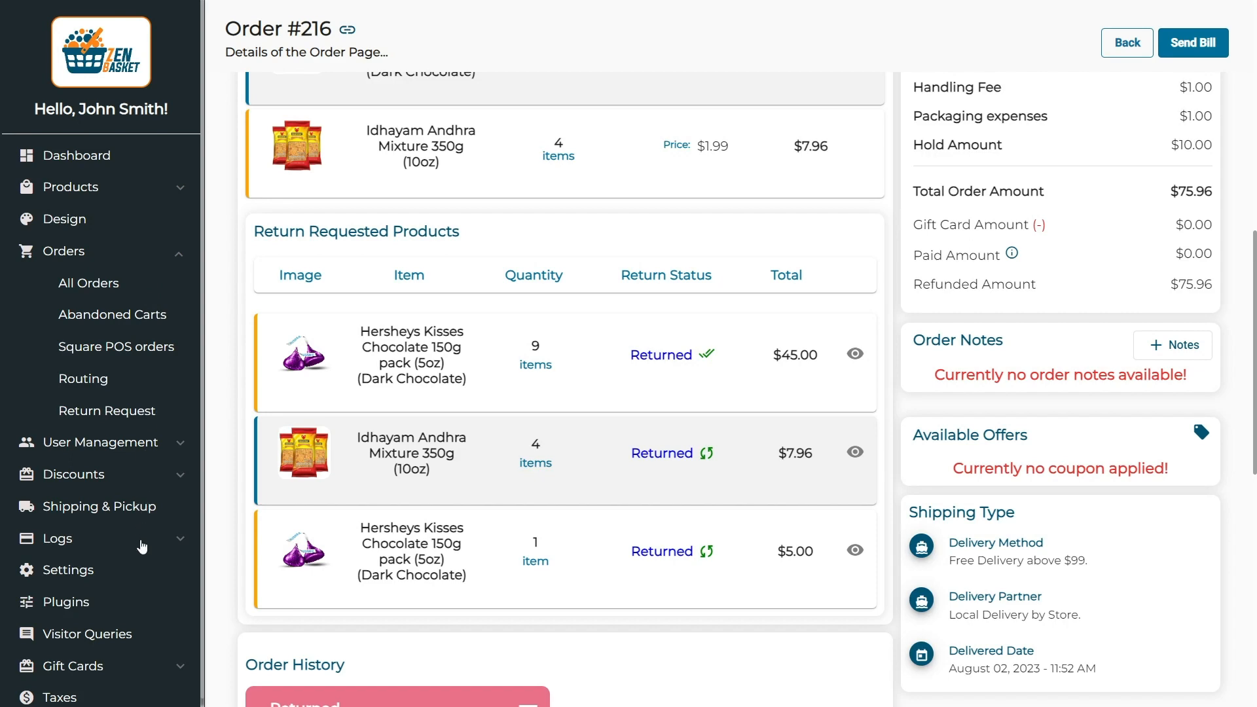
# View the store's mail logs, payment logs and the list of refunds.
pyautogui.click(141, 538)
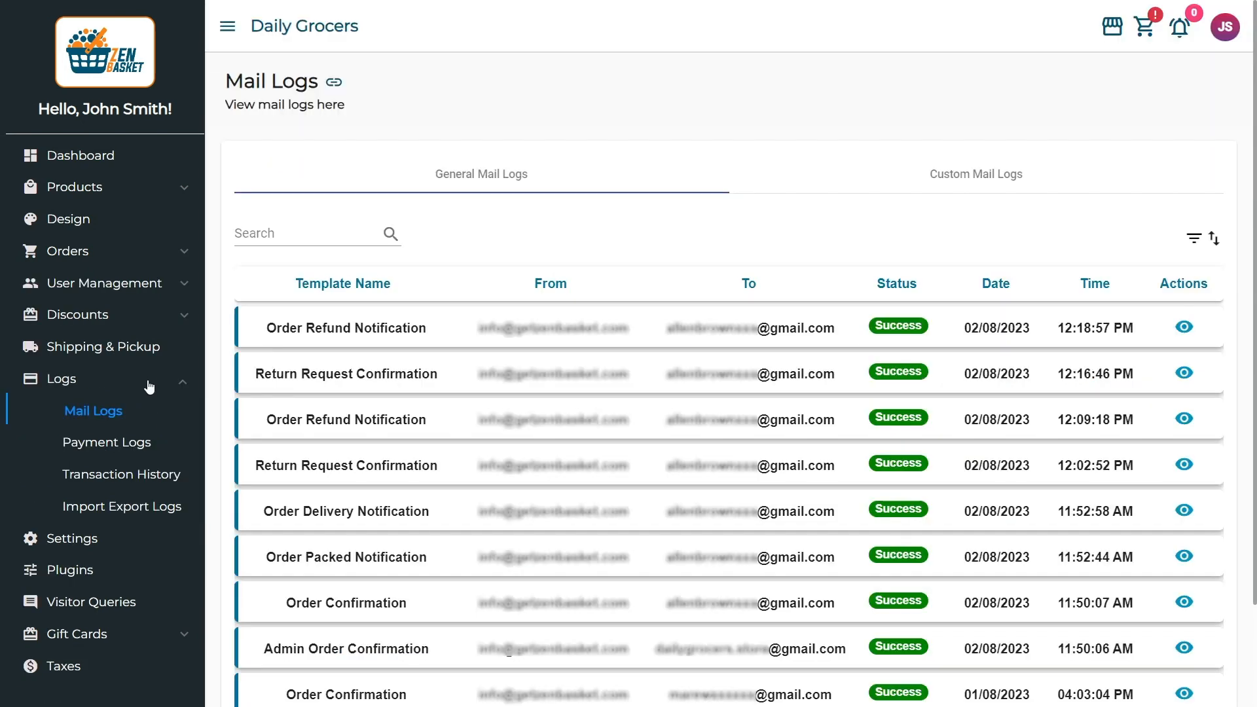
pyautogui.click(140, 445)
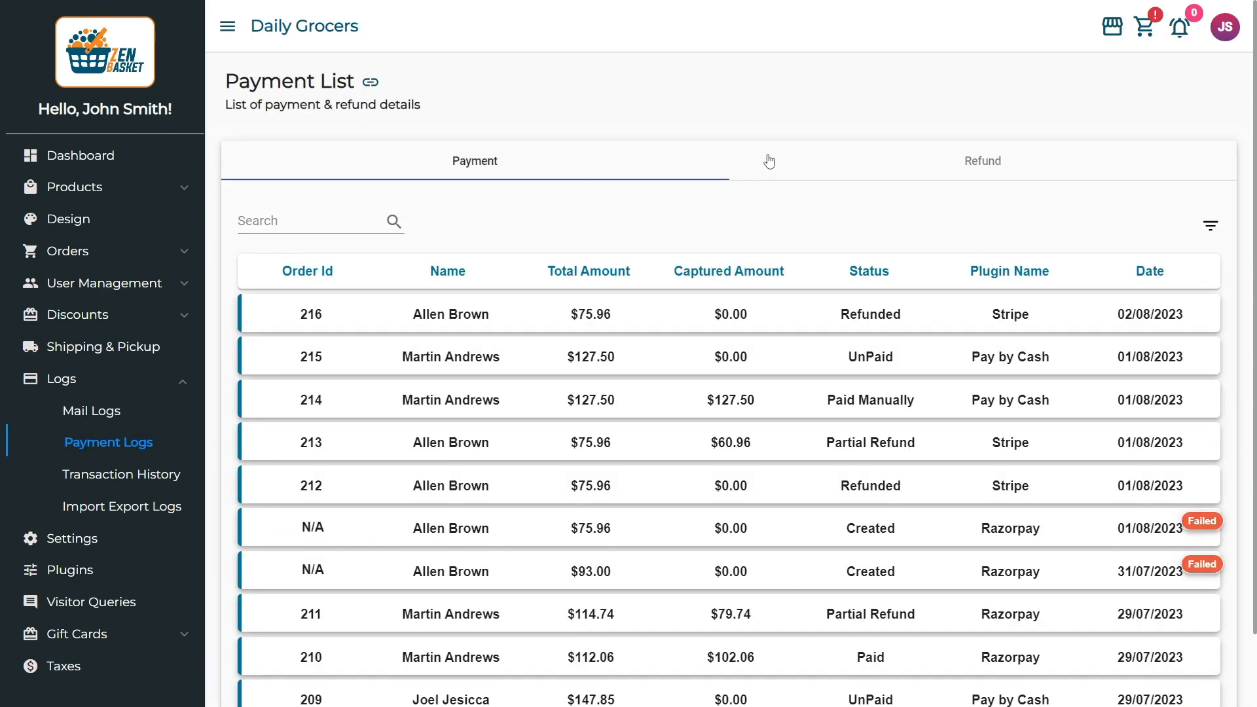
pyautogui.click(866, 162)
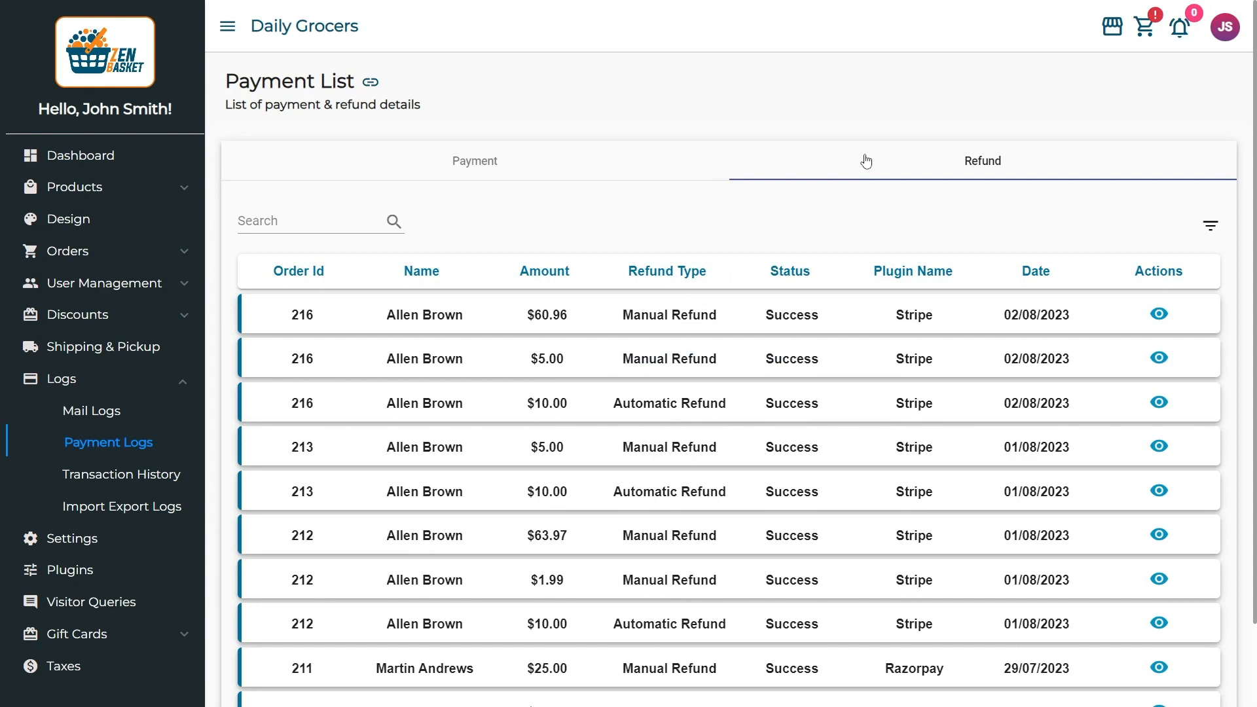